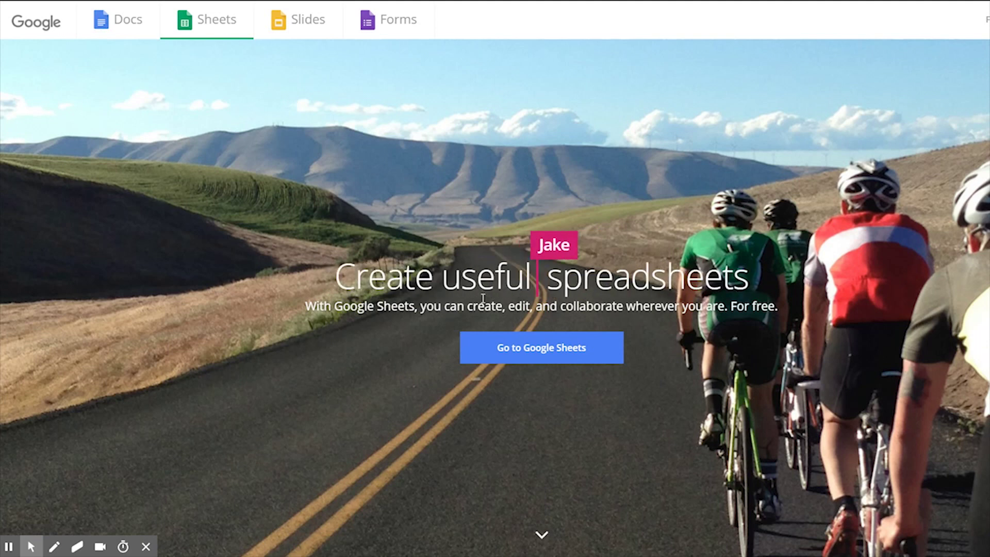
Create a blank spreadsheet in Google Sheets and name it "Week 1 sales"
{"action": "left_click", "coordinate": [555, 356]}
{"action": "left_click", "coordinate": [268, 113]}
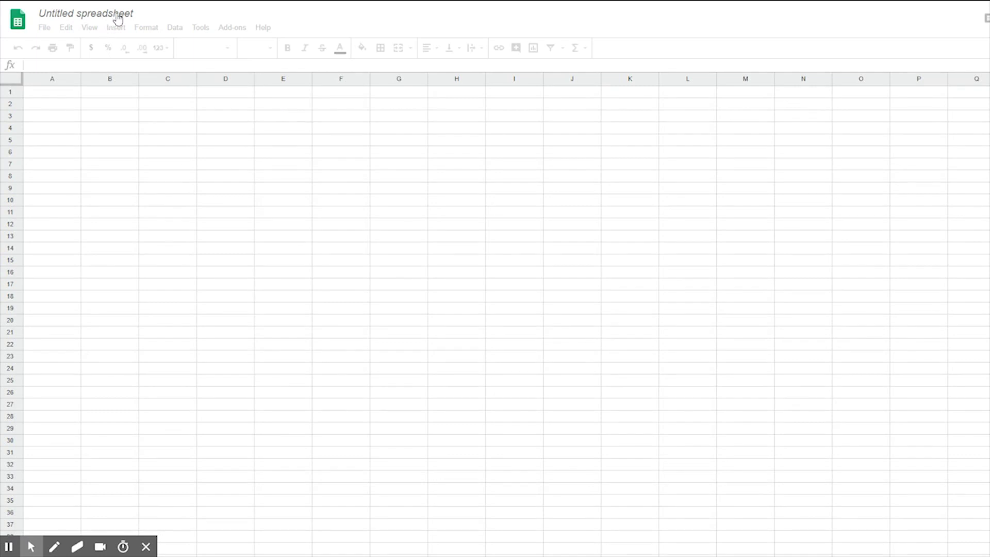
{"action": "left_click", "coordinate": [108, 14]}
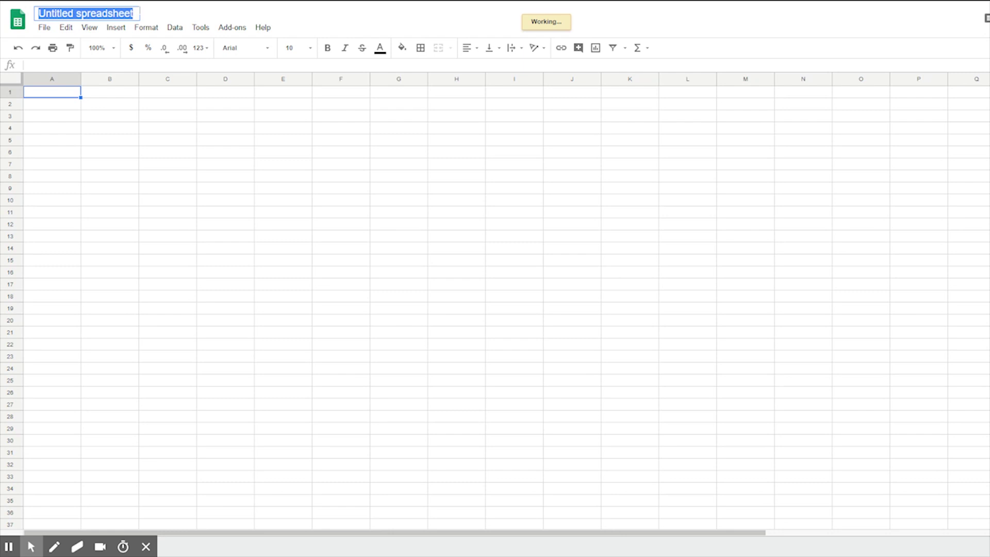
{"action": "type", "text": "Week 1 sales"}
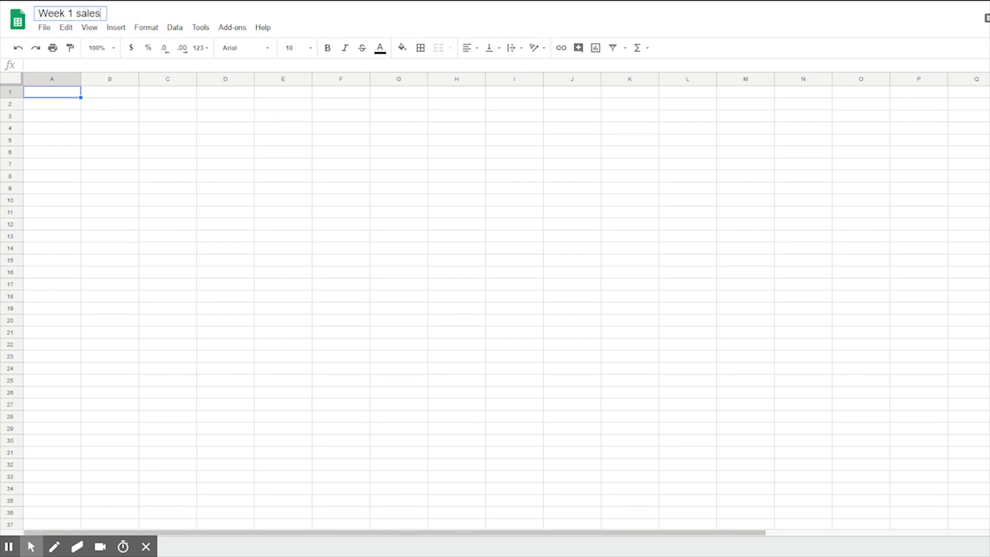
{"action": "key", "text": "Return"}
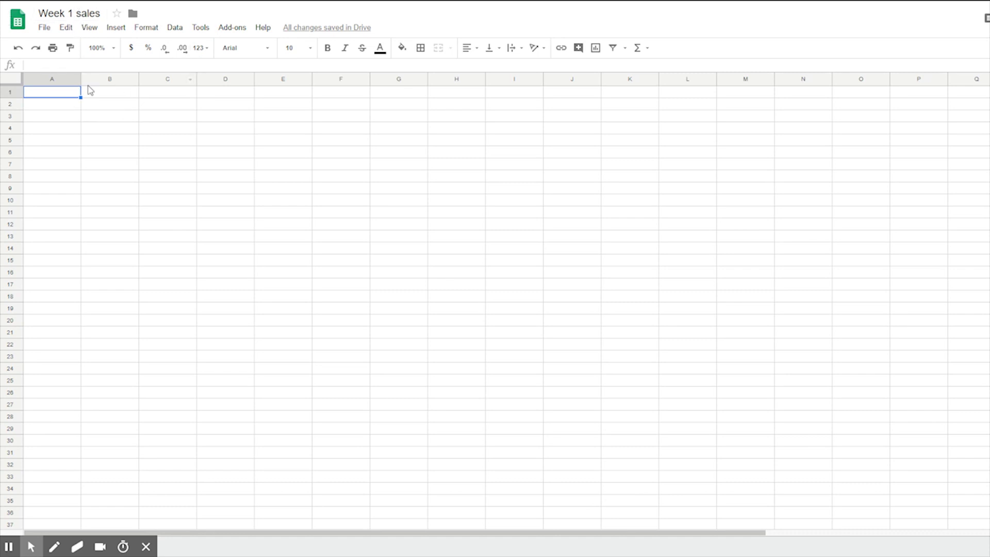
Widen column A to more than double its width and enter the header "Item" in cell A1
{"action": "left_click_drag", "start_coordinate": [81, 78], "coordinate": [156, 80]}
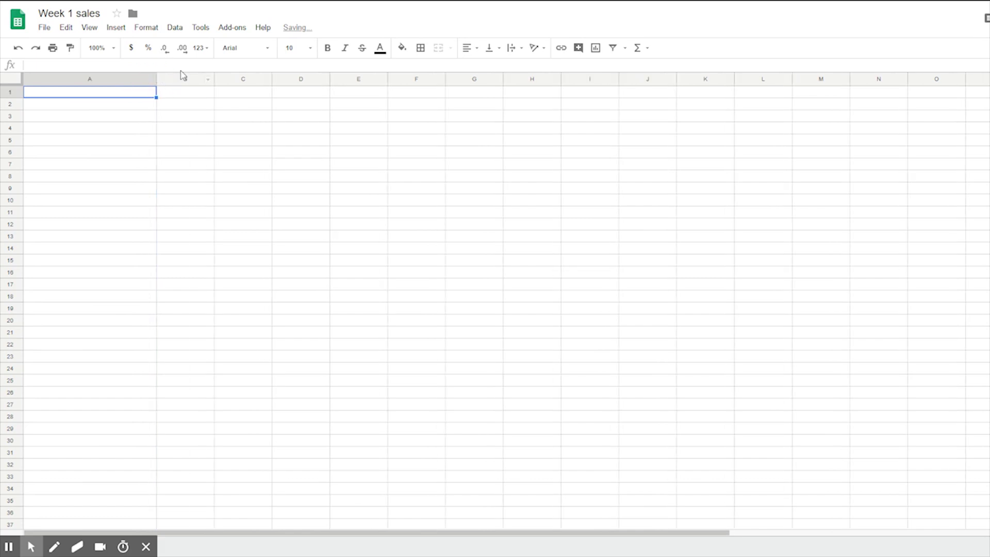
{"action": "left_click", "coordinate": [103, 93]}
{"action": "type", "text": "Item"}
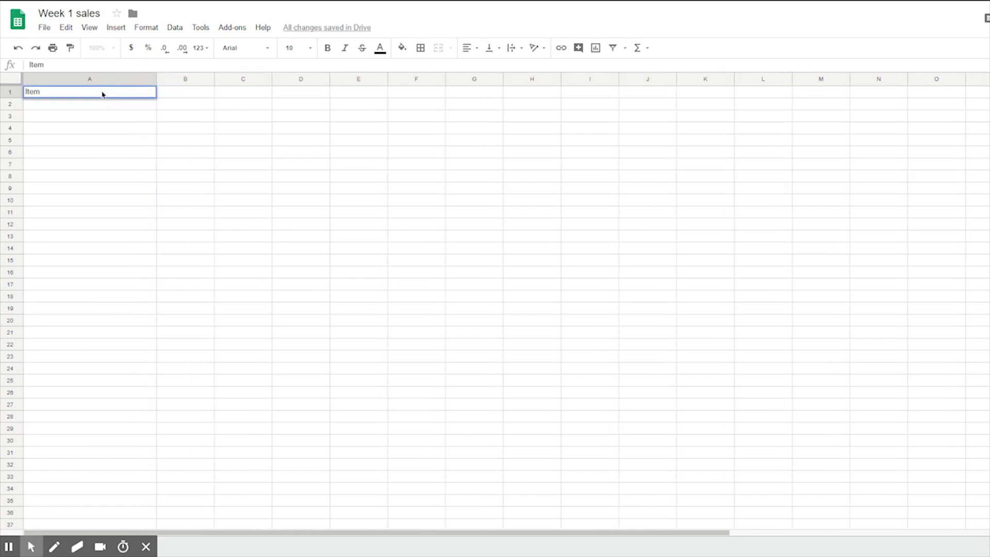
{"action": "key", "text": "Return"}
{"action": "key", "text": "Up"}
{"action": "key", "text": "Down"}
{"action": "key", "text": "Down"}
{"action": "key", "text": "Down"}
{"action": "key", "text": "Up"}
{"action": "key", "text": "Up"}
{"action": "type", "text": "Deadpo"}
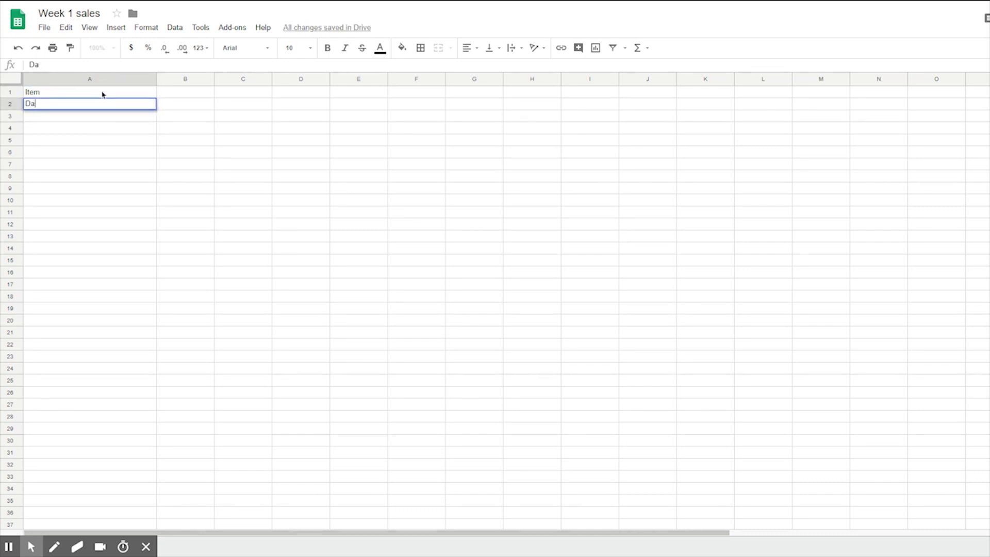
{"action": "type", "text": "ol comic"}
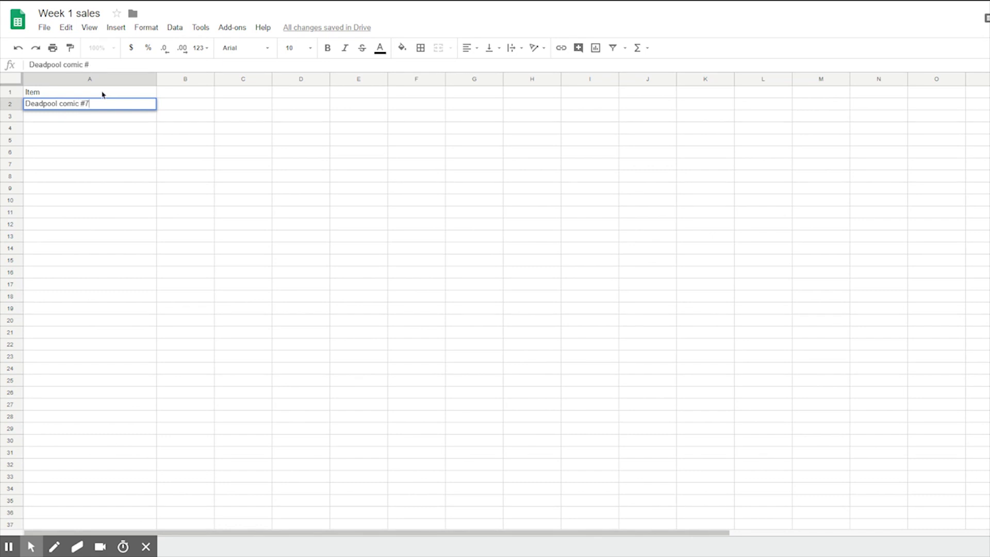
{"action": "type", "text": "#74 NM"}
{"action": "key", "text": "BackSpace"}
{"action": "key", "text": "BackSpace"}
{"action": "key", "text": "BackSpace"}
{"action": "key", "text": "BackSpace"}
{"action": "key", "text": "BackSpace"}
{"action": "key", "text": "BackSpace"}
{"action": "key", "text": "BackSpace"}
{"action": "key", "text": "BackSpace"}
{"action": "key", "text": "BackSpace"}
{"action": "key", "text": "BackSpace"}
{"action": "key", "text": "BackSpace"}
{"action": "key", "text": "BackSpace"}
{"action": "key", "text": "BackSpace"}
{"action": "key", "text": "BackSpace"}
{"action": "key", "text": "BackSpace"}
{"action": "key", "text": "BackSpace"}
{"action": "key", "text": "BackSpace"}
{"action": "key", "text": "BackSpace"}
{"action": "key", "text": "BackSpace"}
{"action": "key", "text": "BackSpace"}
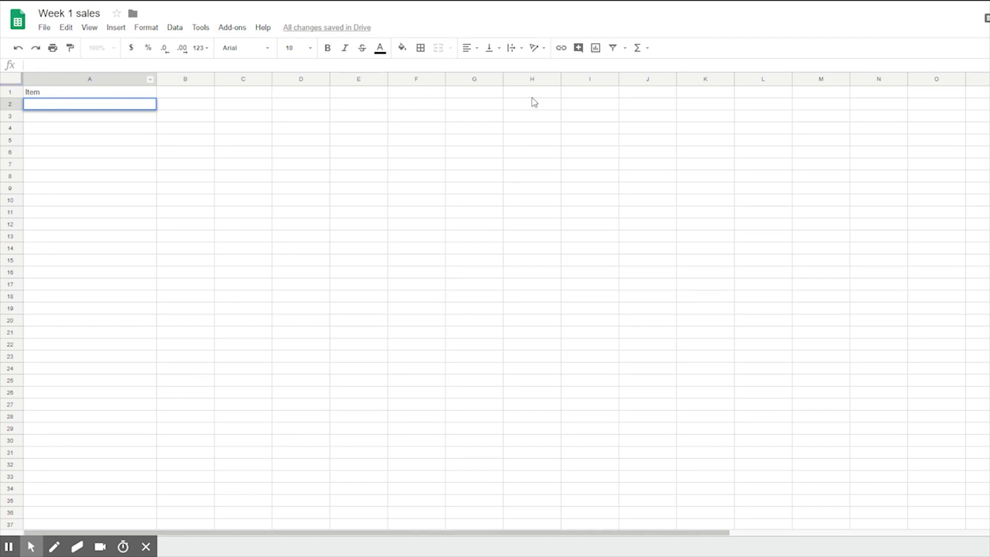
Enter the headers "Sold Price" in cell B1 and "eBay Fee" in cell C1
{"action": "left_click", "coordinate": [188, 97]}
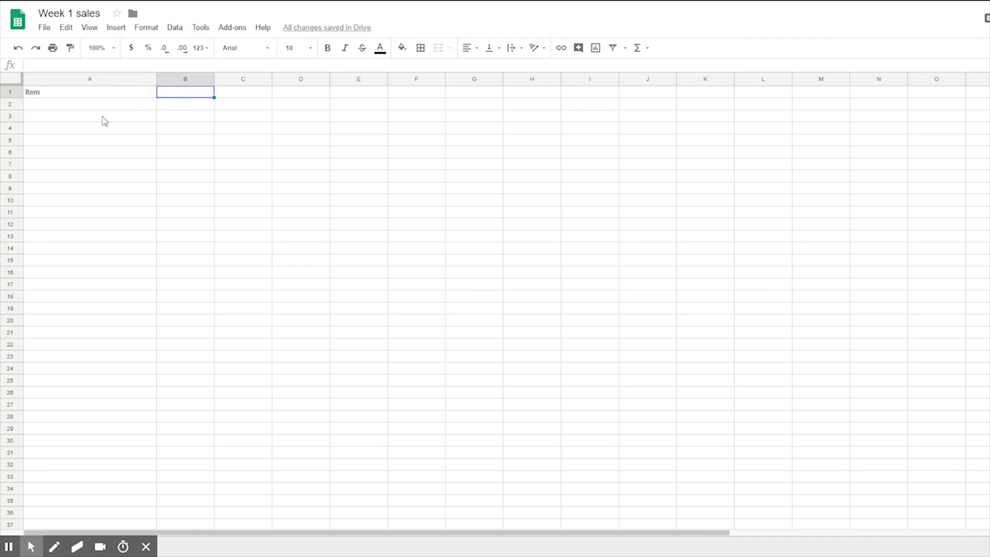
{"action": "type", "text": "Sold P"}
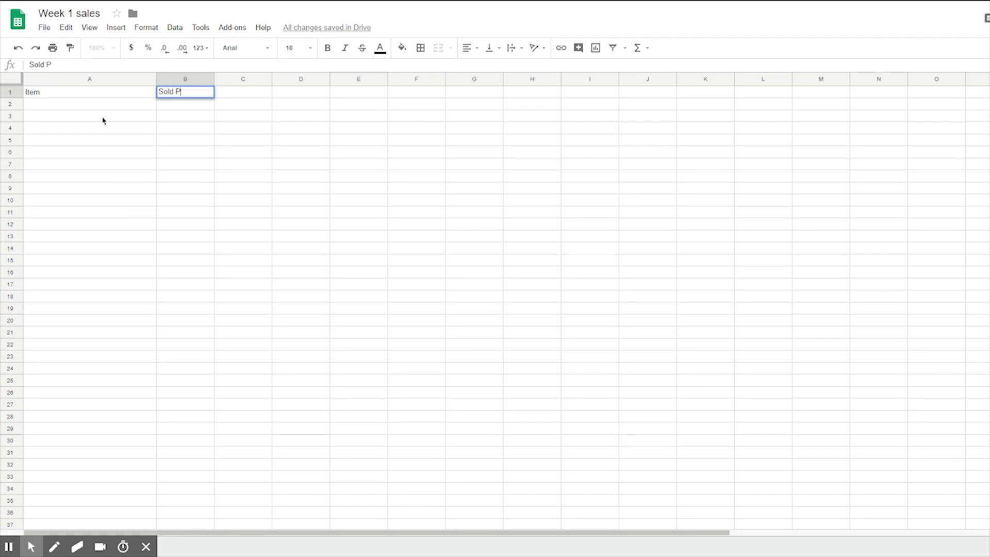
{"action": "type", "text": "rice"}
{"action": "key", "text": "Return"}
{"action": "key", "text": "Up"}
{"action": "key", "text": "Right"}
{"action": "type", "text": "eBay Fee"}
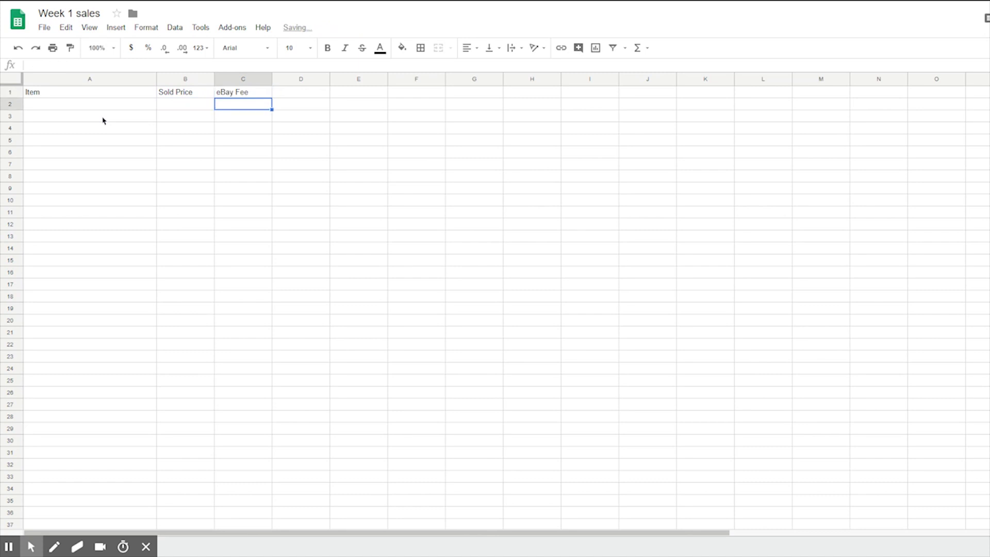
{"action": "key", "text": "Tab"}
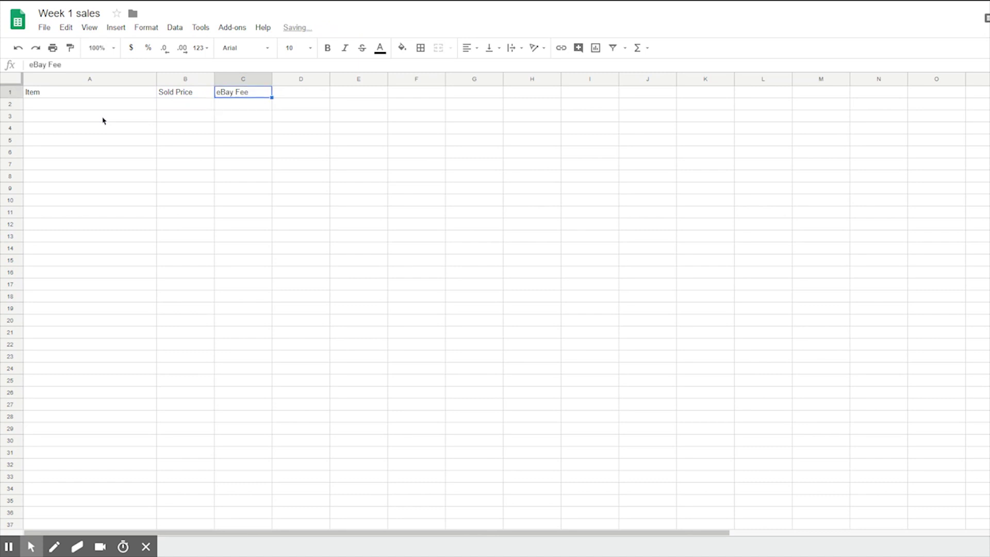
Enter the headers "PayPal Fee", "Shipping Cost" and "Packaging" in cells D1 to F1
{"action": "type", "text": "PayPal Fee"}
{"action": "key", "text": "Tab"}
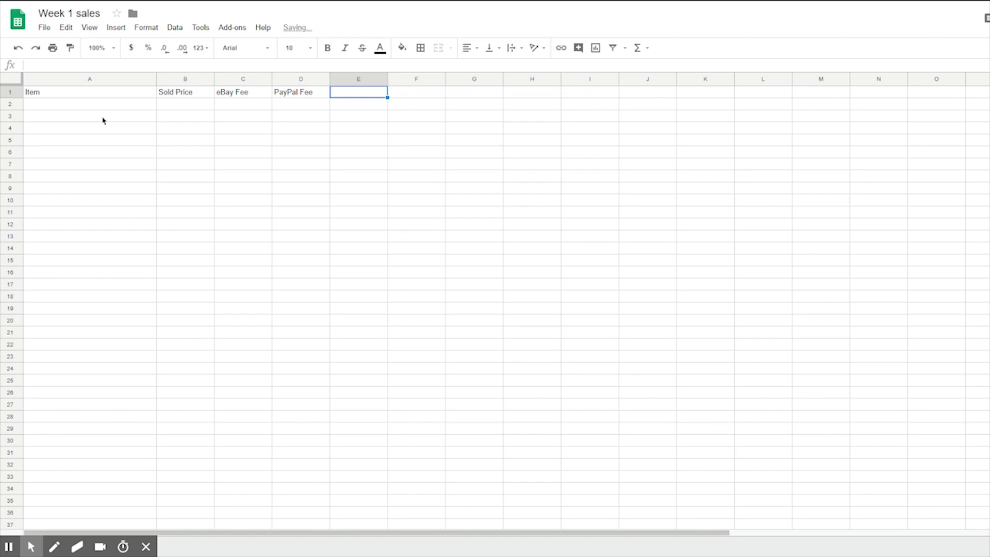
{"action": "type", "text": "Shipping Cost"}
{"action": "key", "text": "Tab"}
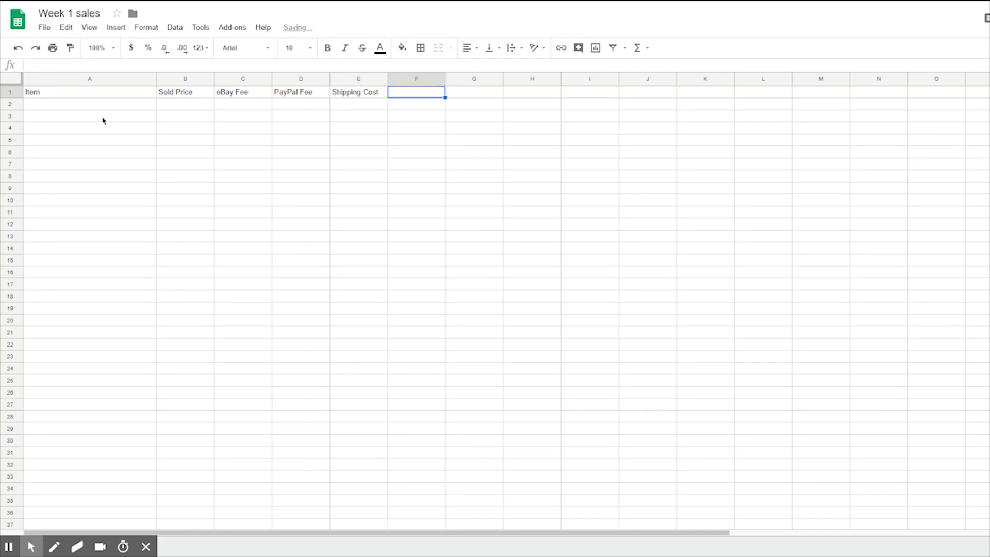
{"action": "type", "text": "Packaging"}
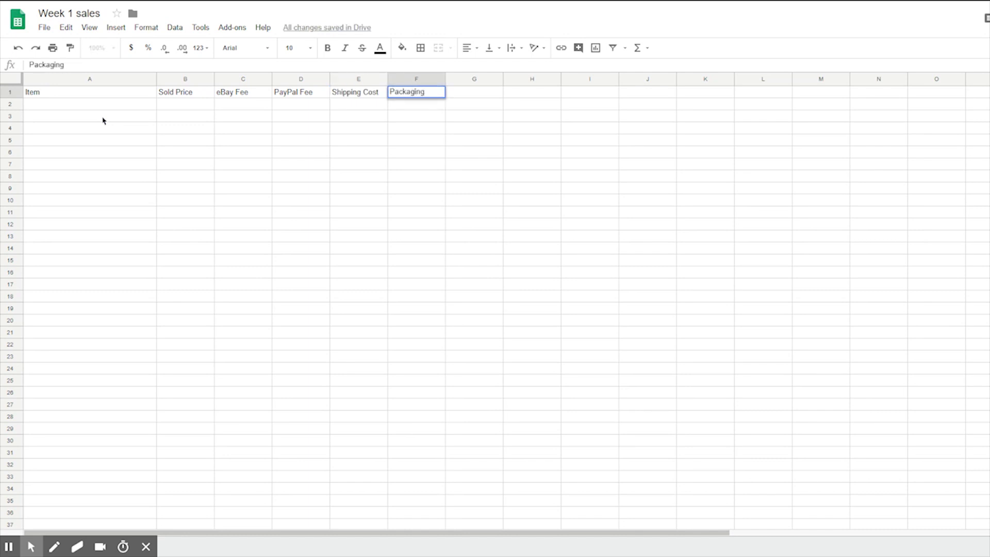
{"action": "key", "text": "Tab"}
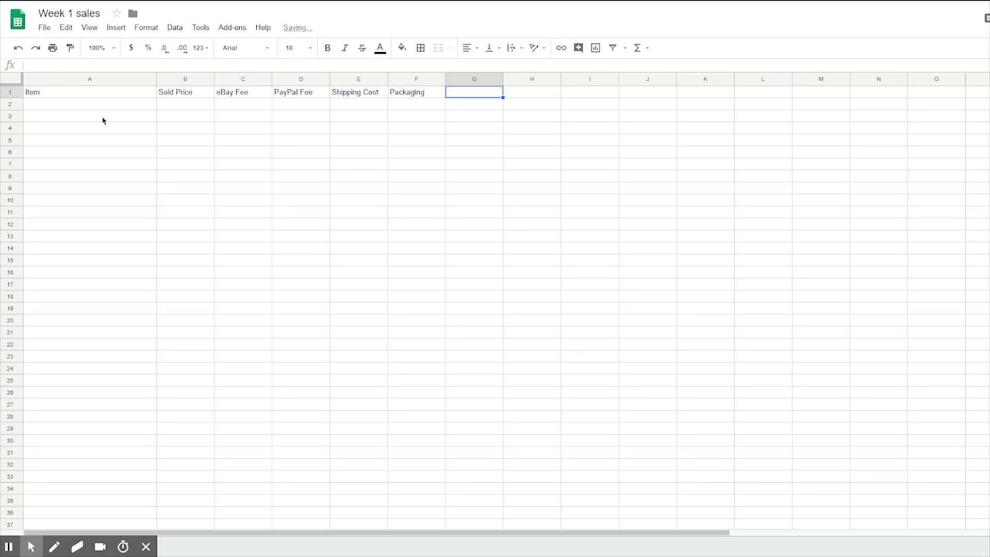
{"action": "type", "text": "Profit"}
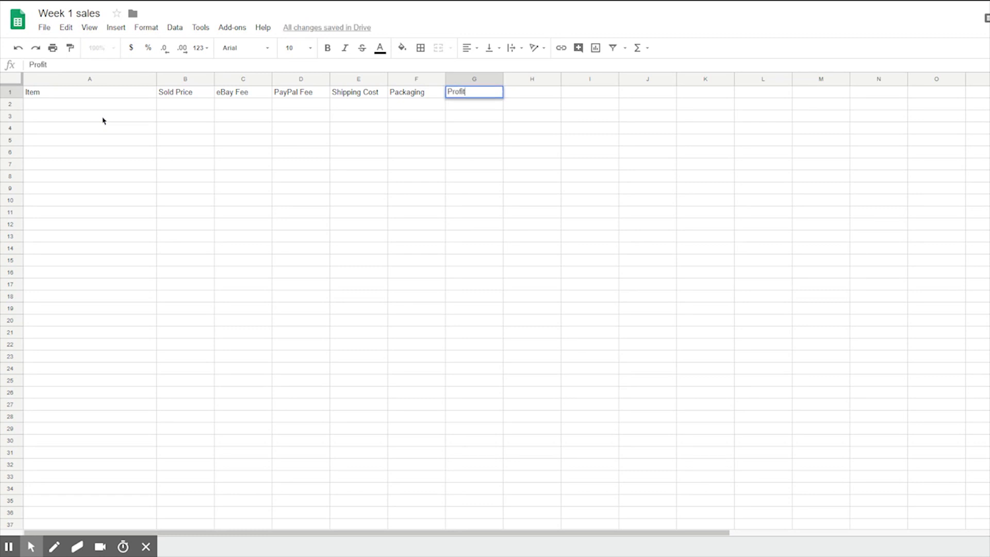
{"action": "key", "text": "Tab"}
{"action": "key", "text": "Left"}
{"action": "key", "text": "Left"}
{"action": "key", "text": "Left"}
{"action": "key", "text": "Left"}
{"action": "key", "text": "Left"}
{"action": "key", "text": "Left"}
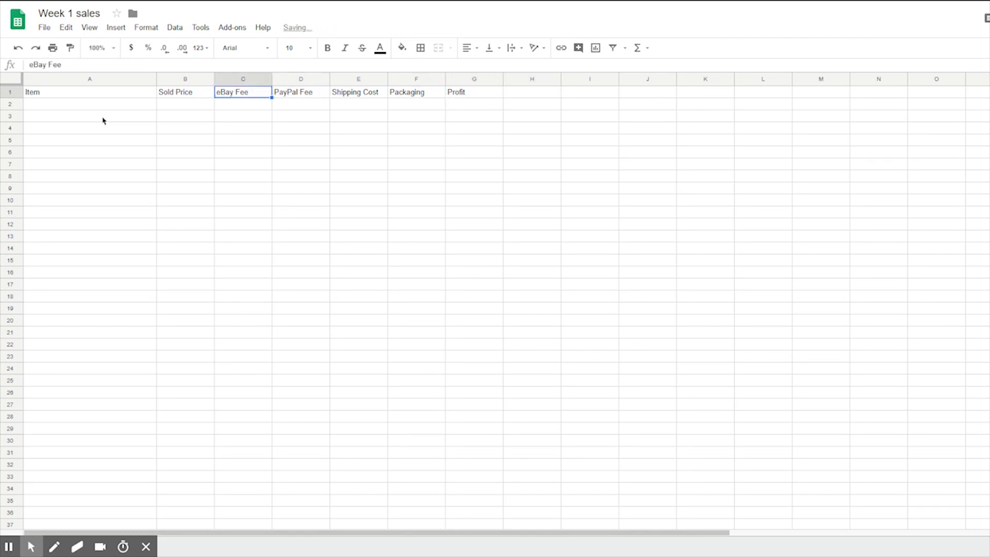
{"action": "key", "text": "Right"}
{"action": "key", "text": "Right"}
{"action": "key", "text": "Right"}
{"action": "key", "text": "Right"}
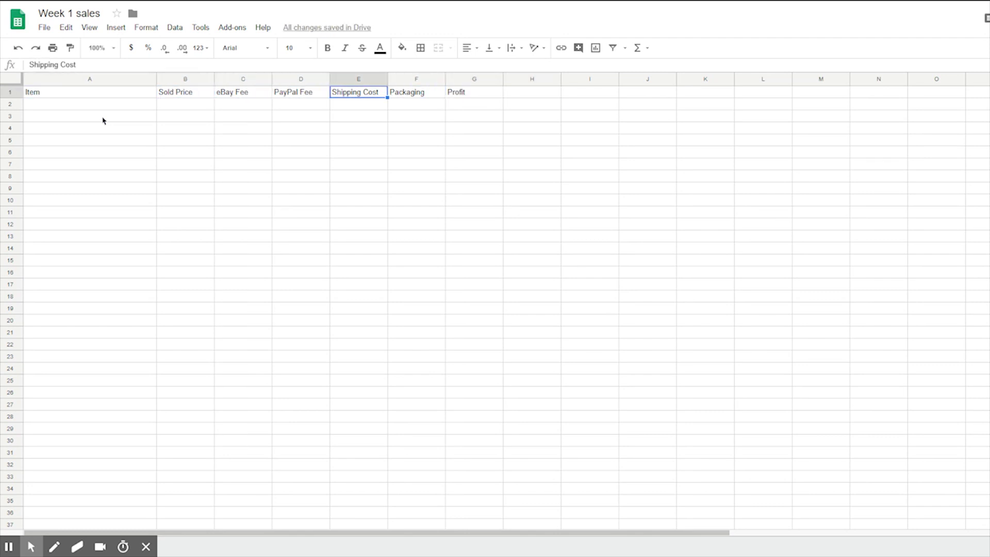
{"action": "key", "text": "Right"}
{"action": "key", "text": "Delete"}
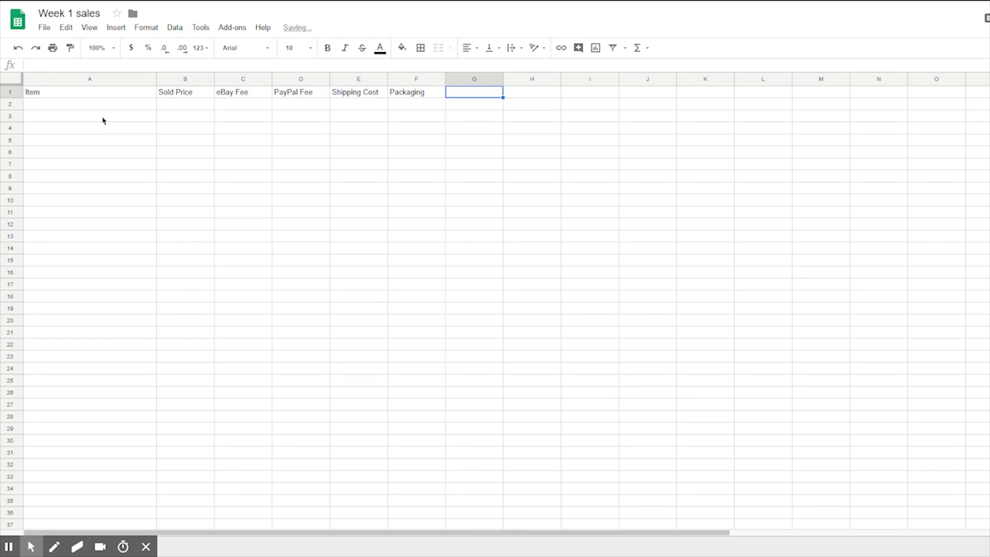
Enter the headers "Cost of Goods" in cell G1 and "Profit" in cell H1
{"action": "type", "text": "Cost of Goods"}
{"action": "key", "text": "Tab"}
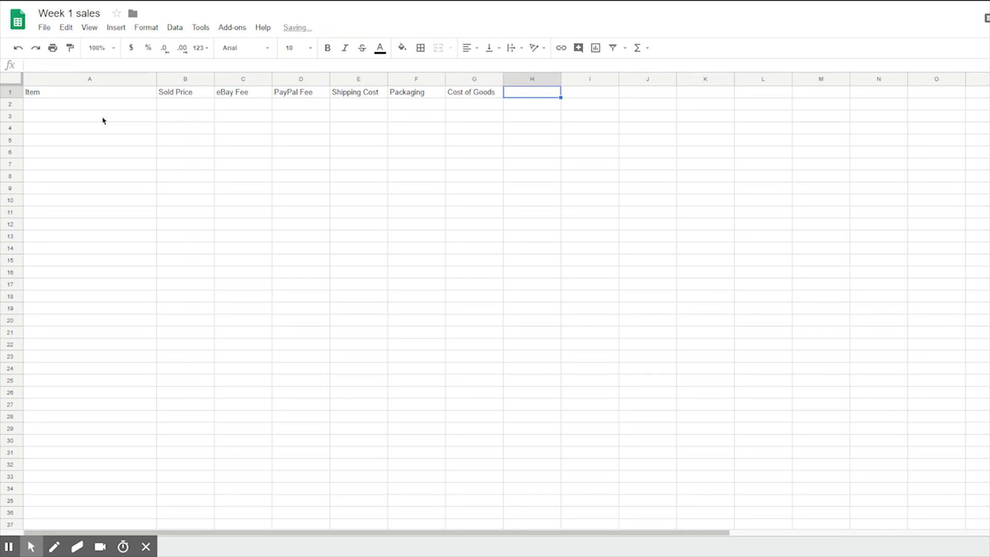
{"action": "type", "text": "Profit"}
{"action": "key", "text": "Return"}
{"action": "key", "text": "Up"}
{"action": "key", "text": "Left"}
{"action": "key", "text": "Down"}
{"action": "key", "text": "Up"}
{"action": "key", "text": "Down"}
{"action": "key", "text": "Up"}
{"action": "key", "text": "Left"}
{"action": "key", "text": "Left"}
{"action": "key", "text": "Left"}
{"action": "key", "text": "Left"}
{"action": "key", "text": "Left"}
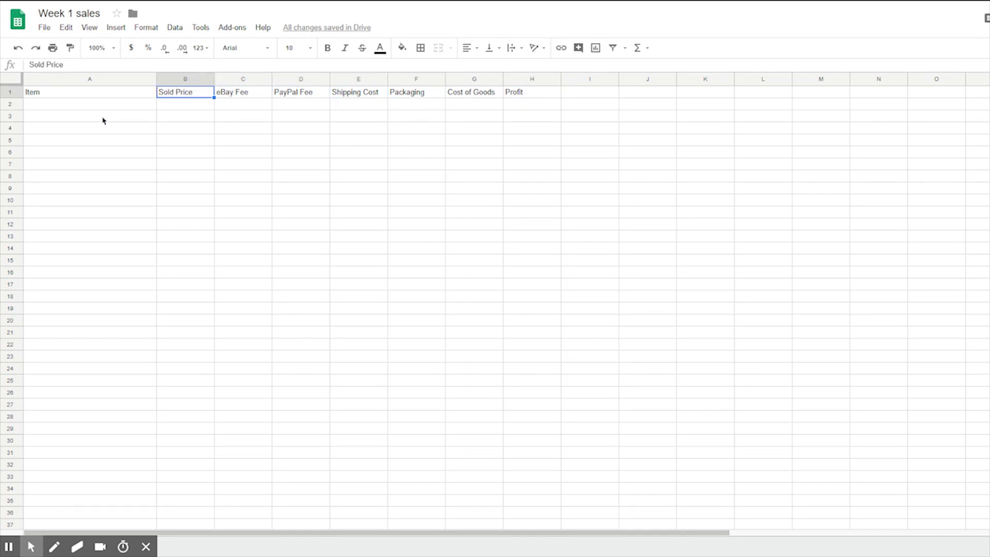
{"action": "key", "text": "Down"}
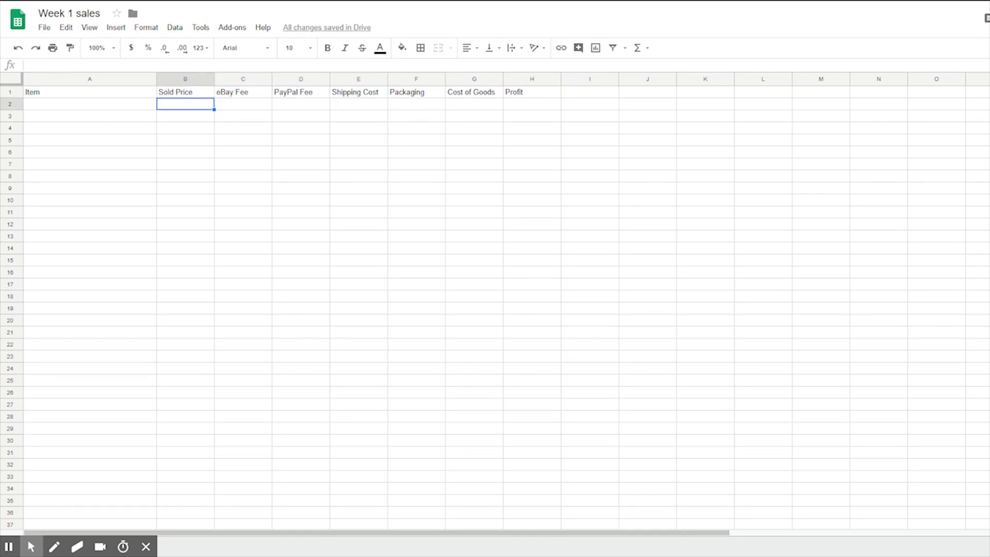
Enter sample numbers in the Sold Price column: 5 in B3, 6 in B5 and 6.254154 in B6
{"action": "left_click", "coordinate": [182, 115]}
{"action": "type", "text": "5"}
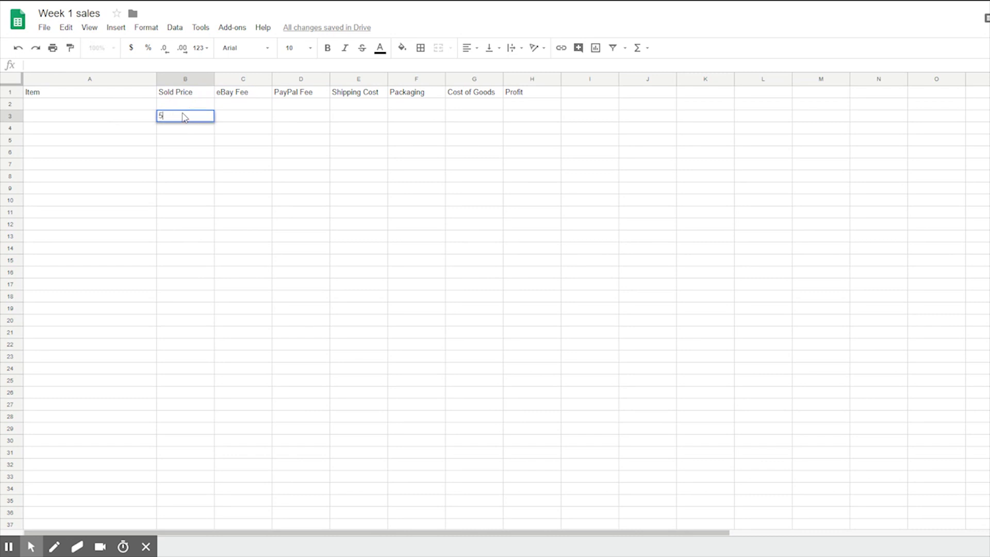
{"action": "key", "text": "Tab"}
{"action": "left_click", "coordinate": [184, 117]}
{"action": "key", "text": "Down"}
{"action": "key", "text": "Down"}
{"action": "type", "text": "5"}
{"action": "key", "text": "BackSpace"}
{"action": "type", "text": "6"}
{"action": "key", "text": "Return"}
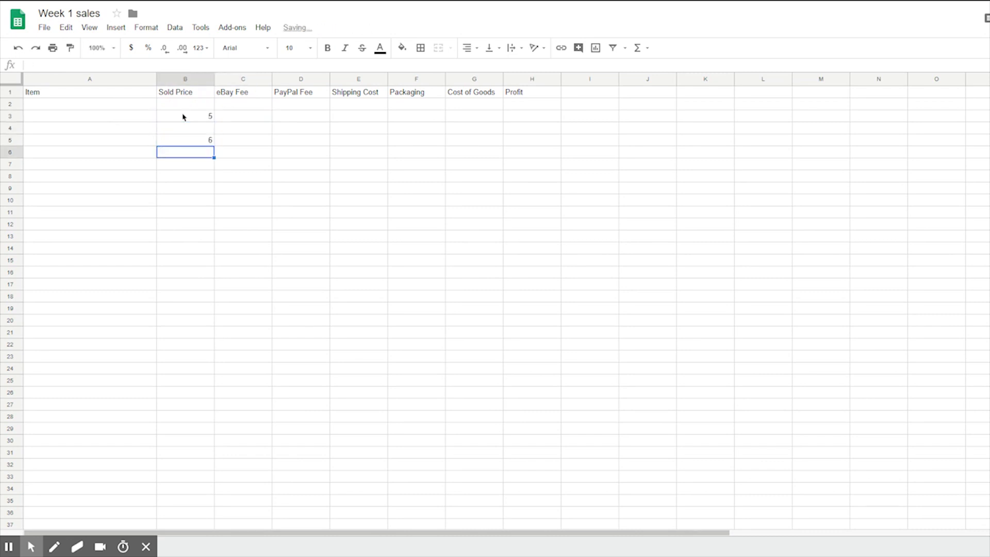
{"action": "type", "text": "6.254154"}
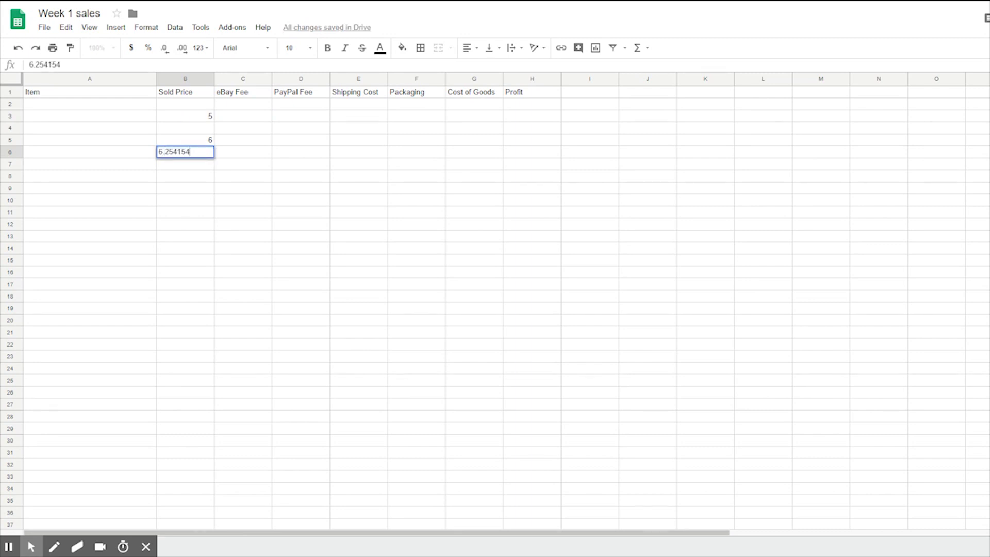
{"action": "key", "text": "Return"}
{"action": "key", "text": "Up"}
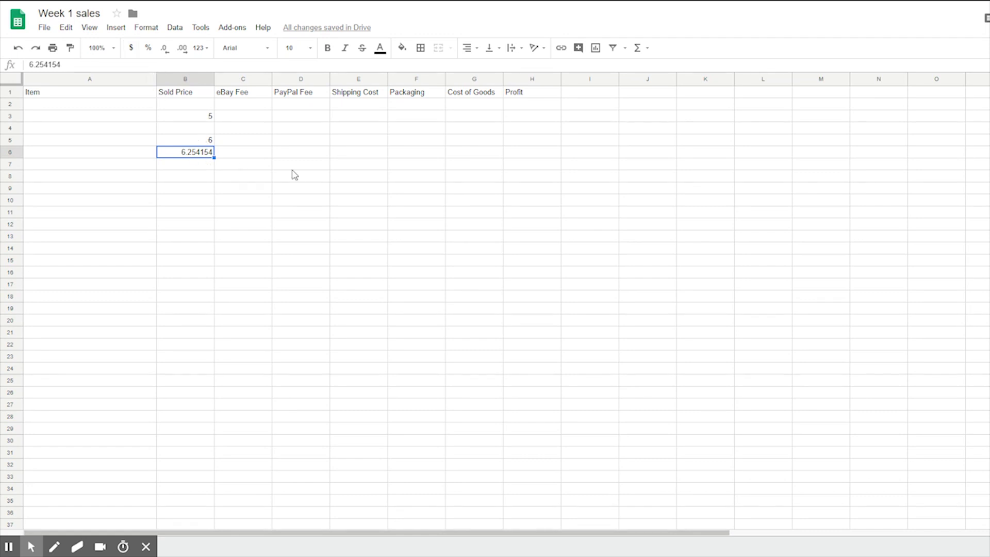
Clear all the sample numbers from the Sold Price column
{"action": "key", "text": "Delete"}
{"action": "key", "text": "Up"}
{"action": "key", "text": "Delete"}
{"action": "key", "text": "Up"}
{"action": "key", "text": "Up"}
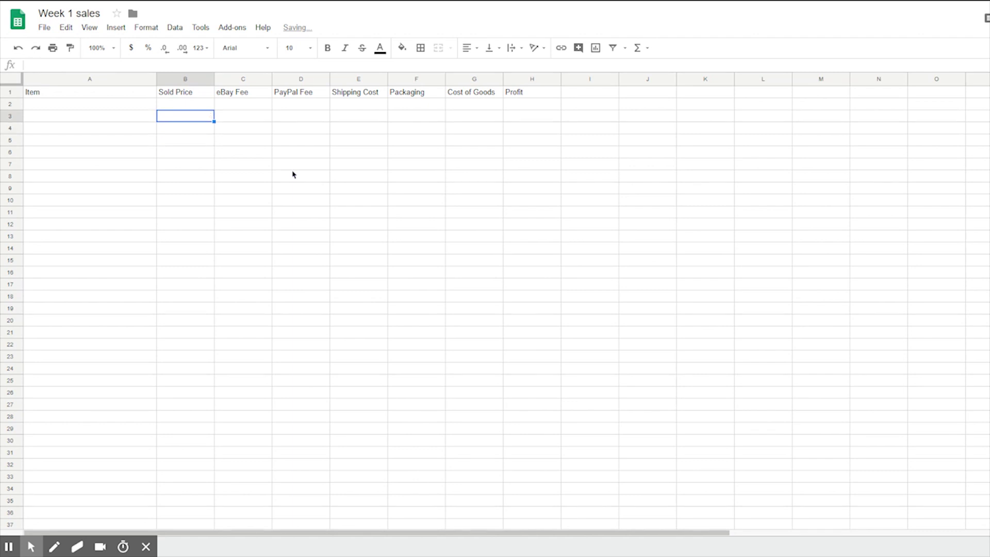
Format the range B2:H30, from Sold Price through Profit, as currency
{"action": "key", "text": "Up"}
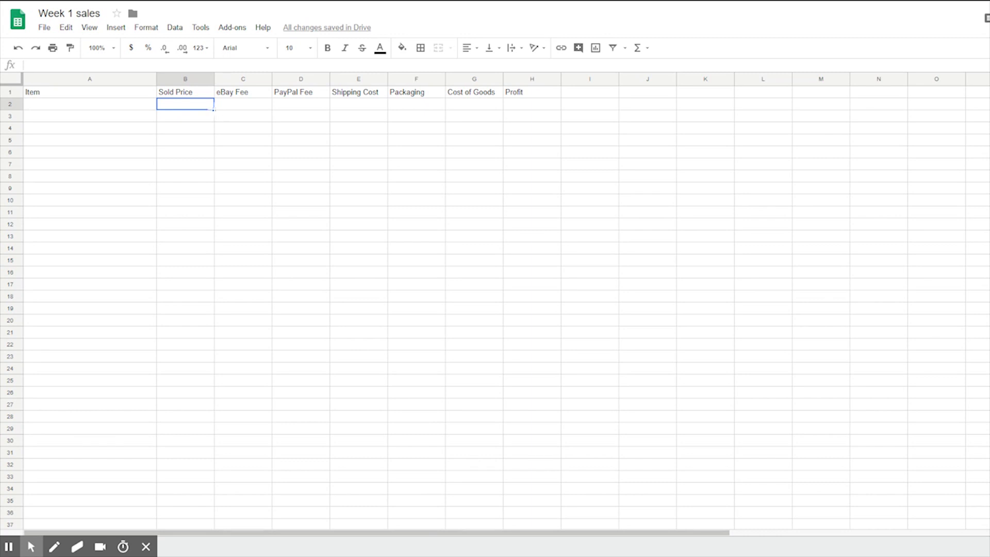
{"action": "left_click", "coordinate": [231, 108]}
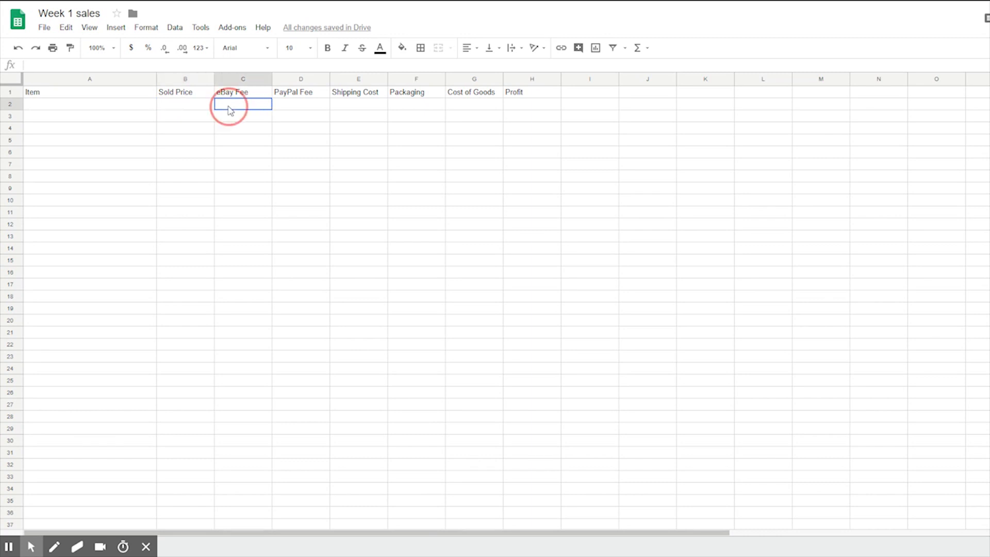
{"action": "left_click", "coordinate": [198, 108]}
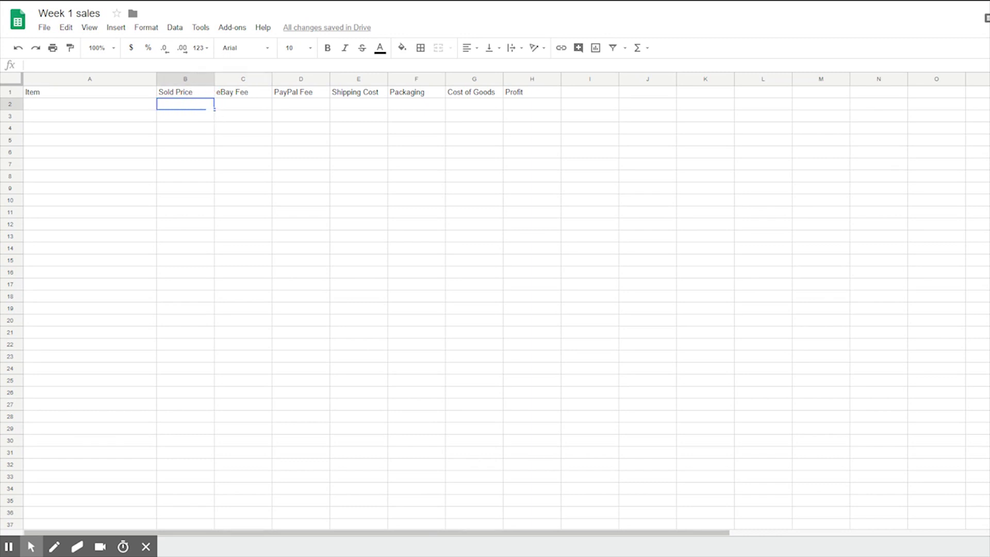
{"action": "left_click_drag", "start_coordinate": [214, 110], "coordinate": [550, 439]}
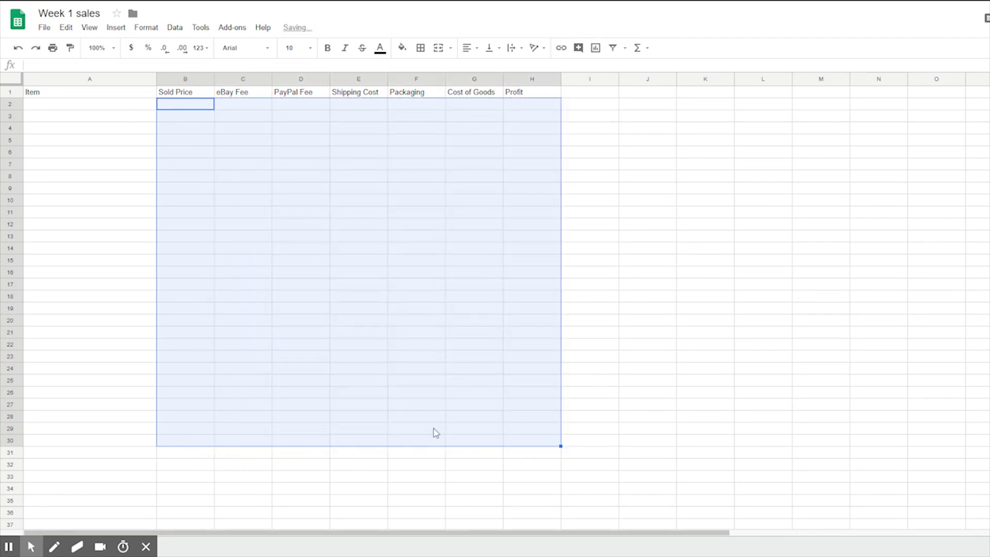
{"action": "left_click", "coordinate": [131, 48]}
{"action": "left_click", "coordinate": [349, 261]}
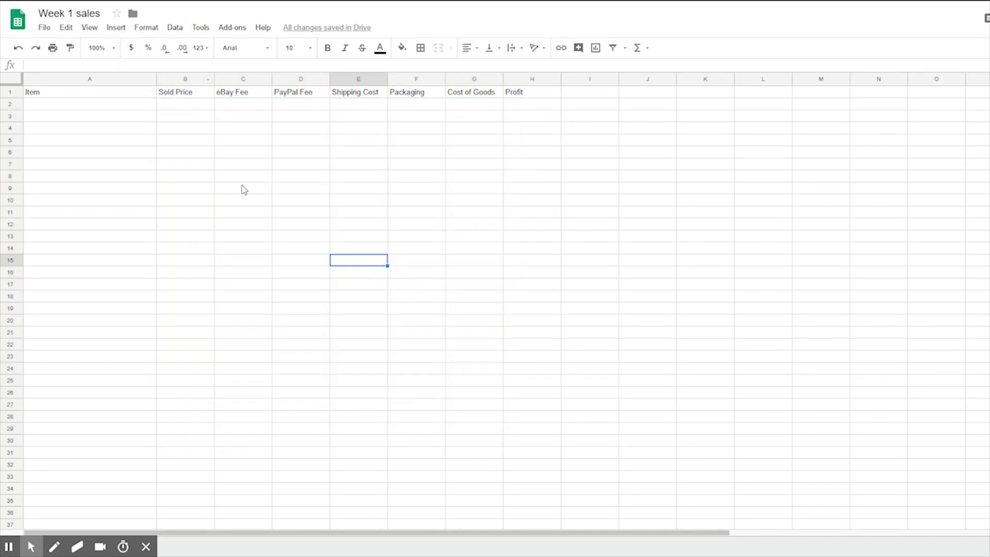
Test the currency format with the value 5 in cell E15 and clear that cell
{"action": "type", "text": "5"}
{"action": "key", "text": "Left"}
{"action": "key", "text": "Down"}
{"action": "key", "text": "Right"}
{"action": "key", "text": "Up"}
{"action": "key", "text": "Delete"}
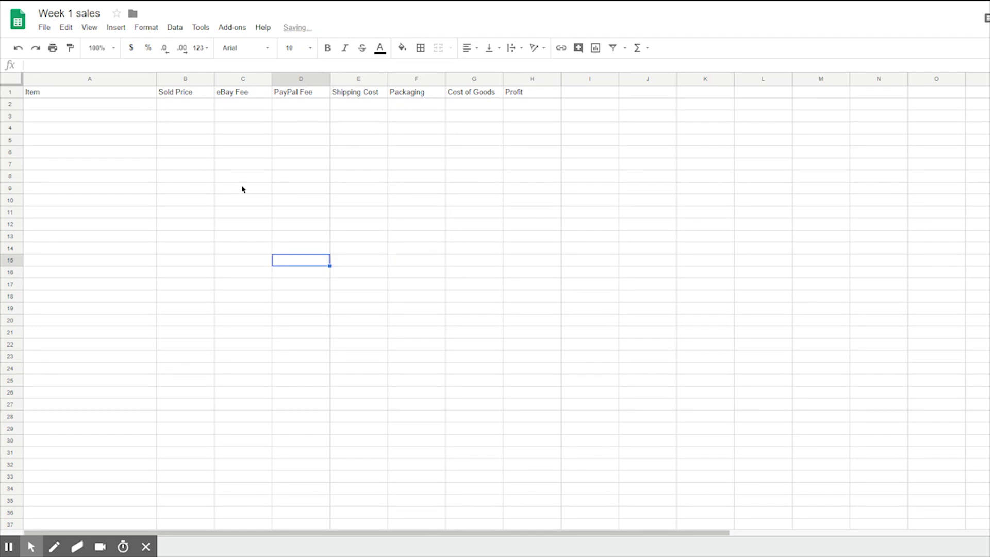
Test the currency format with the value 6.12546 in cell C15 and clear that cell
{"action": "key", "text": "Left"}
{"action": "type", "text": "6.12546"}
{"action": "key", "text": "Return"}
{"action": "key", "text": "Up"}
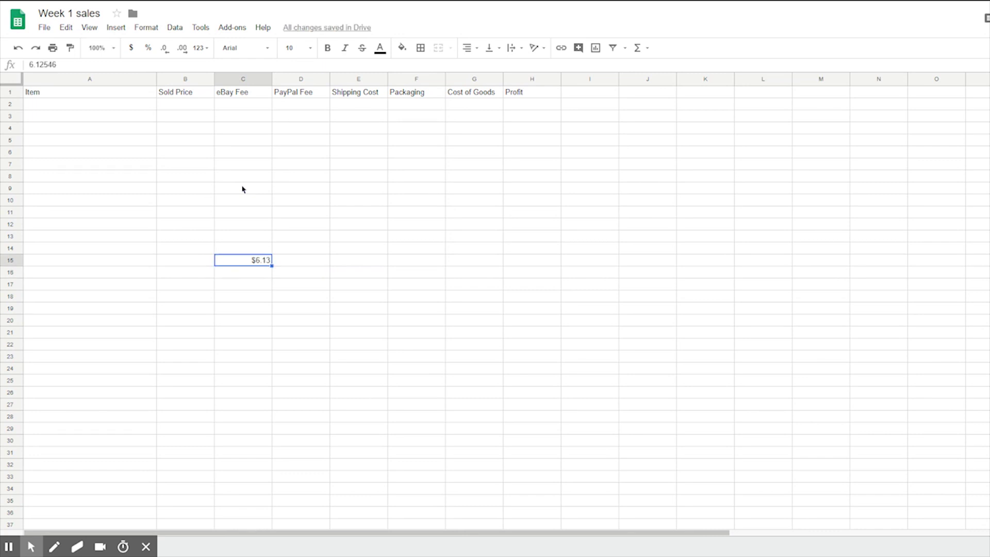
{"action": "key", "text": "Delete"}
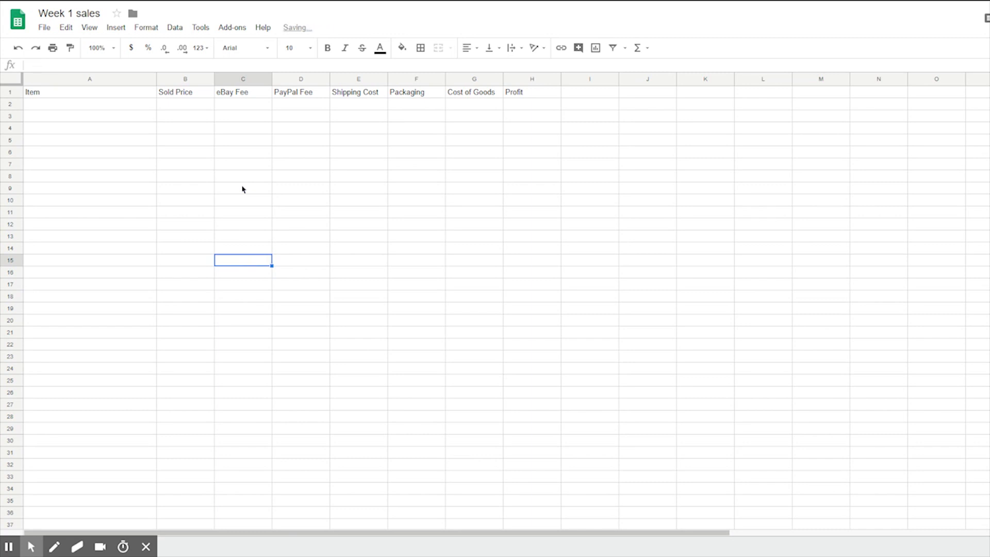
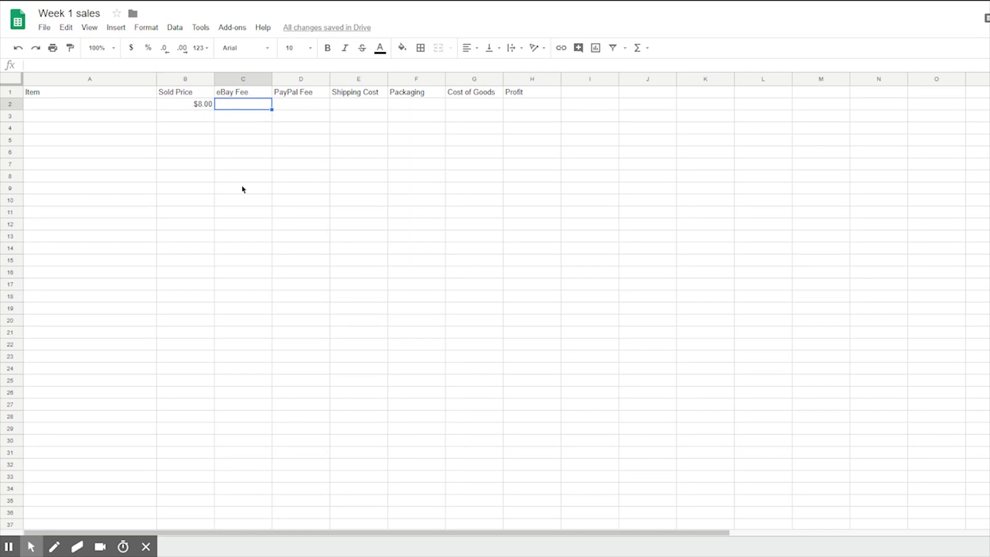
Clear the sample sold price from cell B2 and select the first eBay Fee cell, C2
{"action": "key", "text": "Left"}
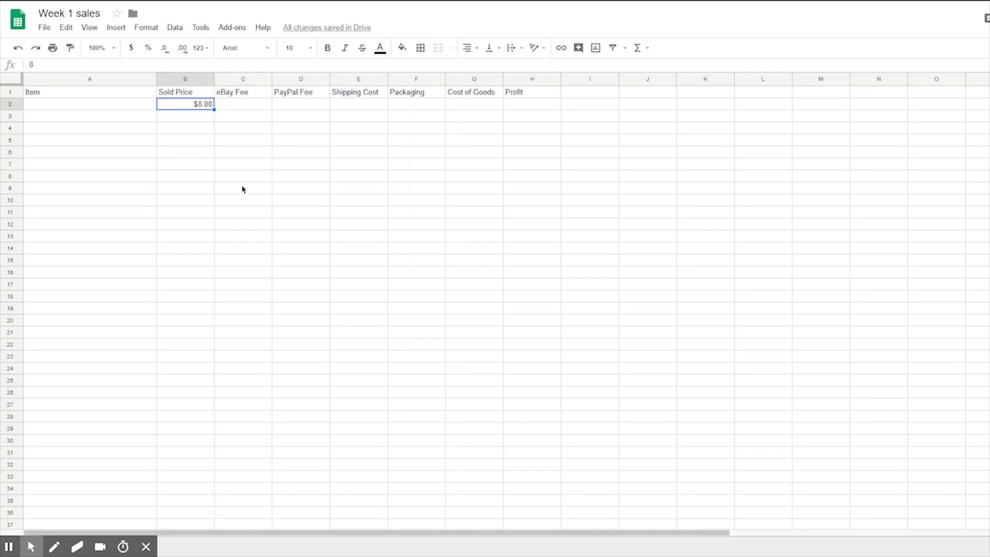
{"action": "key", "text": "Delete"}
{"action": "key", "text": "Right"}
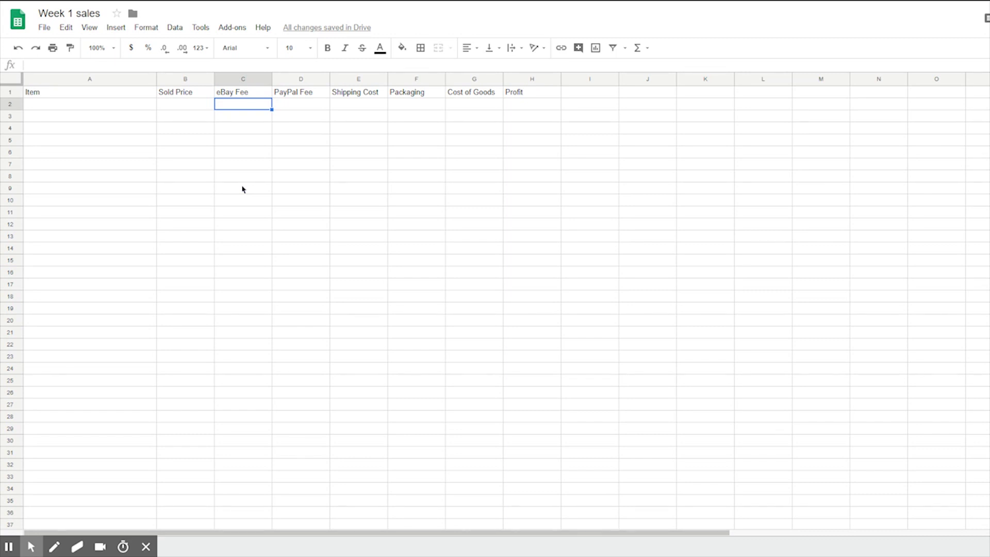
{"action": "key", "text": "Down"}
{"action": "key", "text": "Down"}
{"action": "key", "text": "Up"}
{"action": "key", "text": "Up"}
{"action": "key", "text": "Down"}
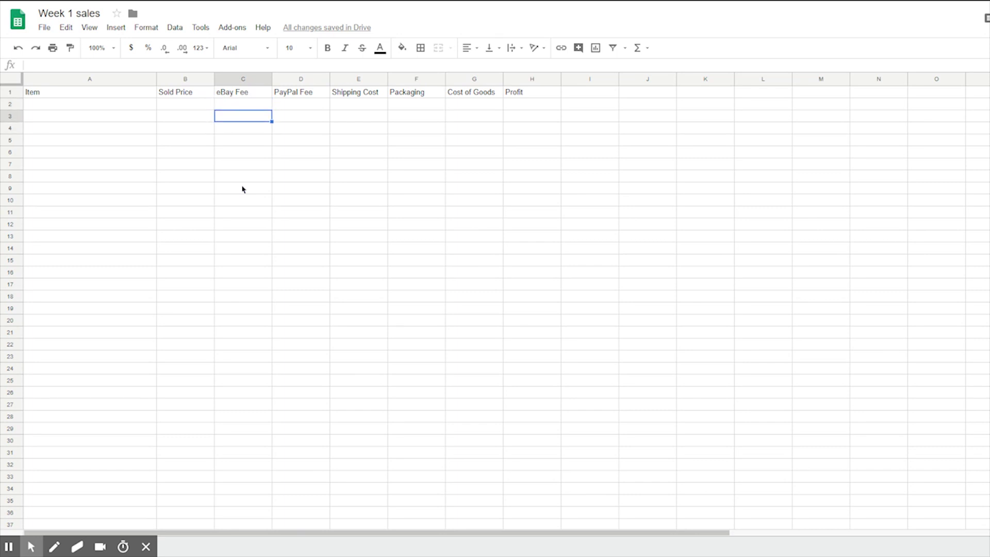
{"action": "key", "text": "Up"}
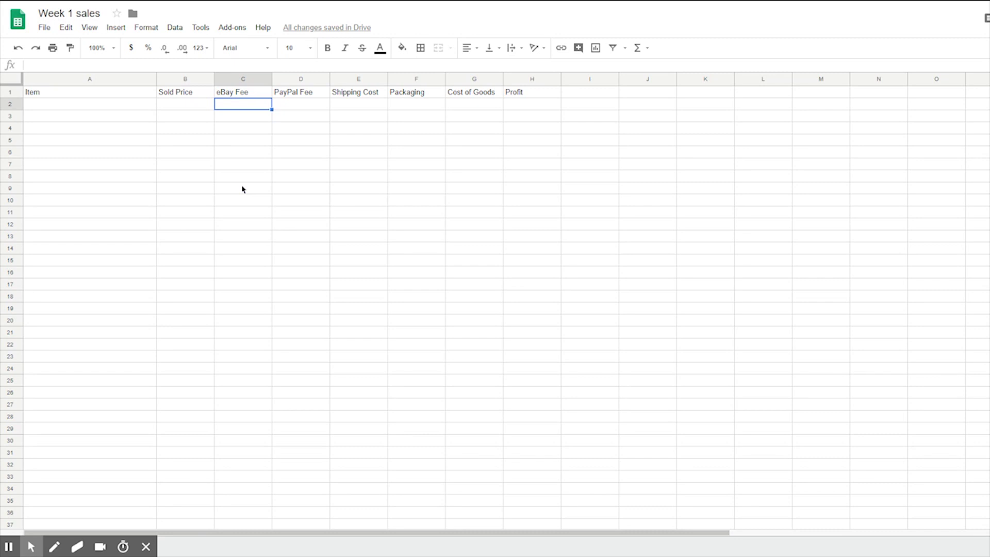
Enter the eBay fee formula =B2*.0915 in cell C2 to charge 9.15% of the sold price
{"action": "type", "text": "="}
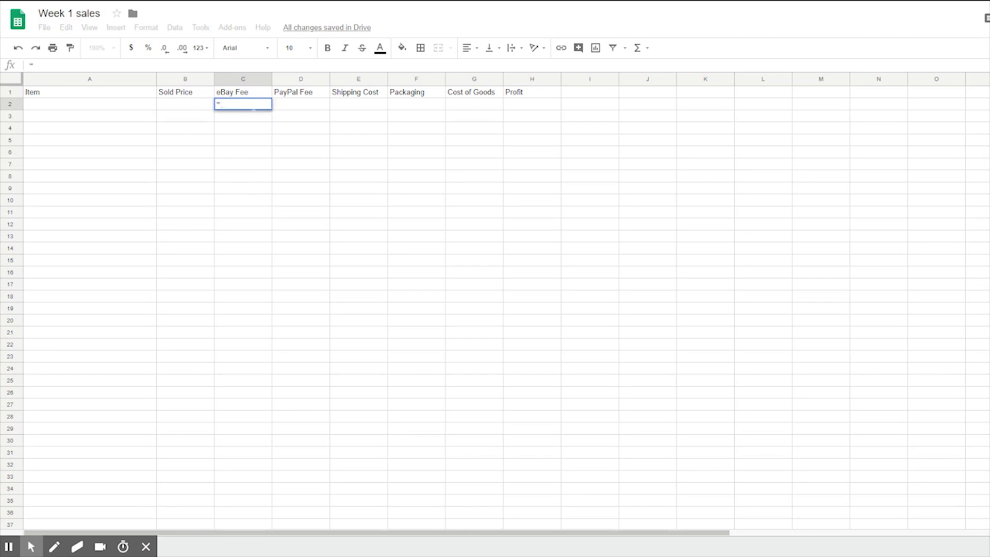
{"action": "left_click", "coordinate": [197, 107]}
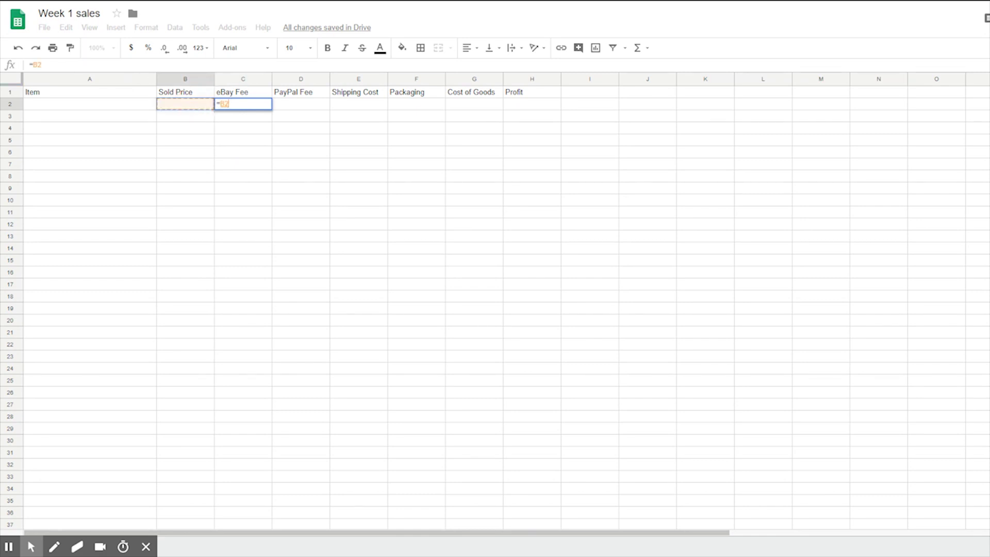
{"action": "type", "text": "*"}
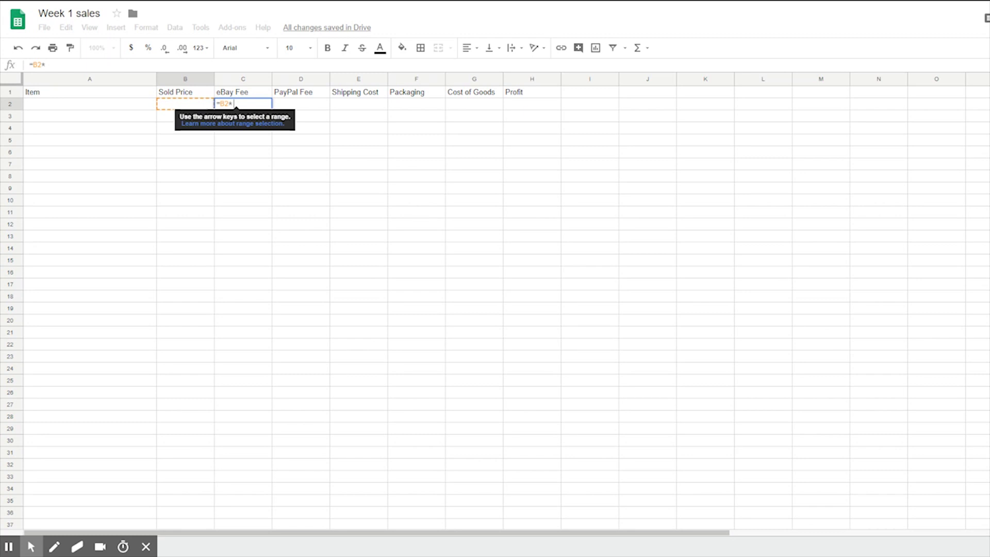
{"action": "type", "text": ".09"}
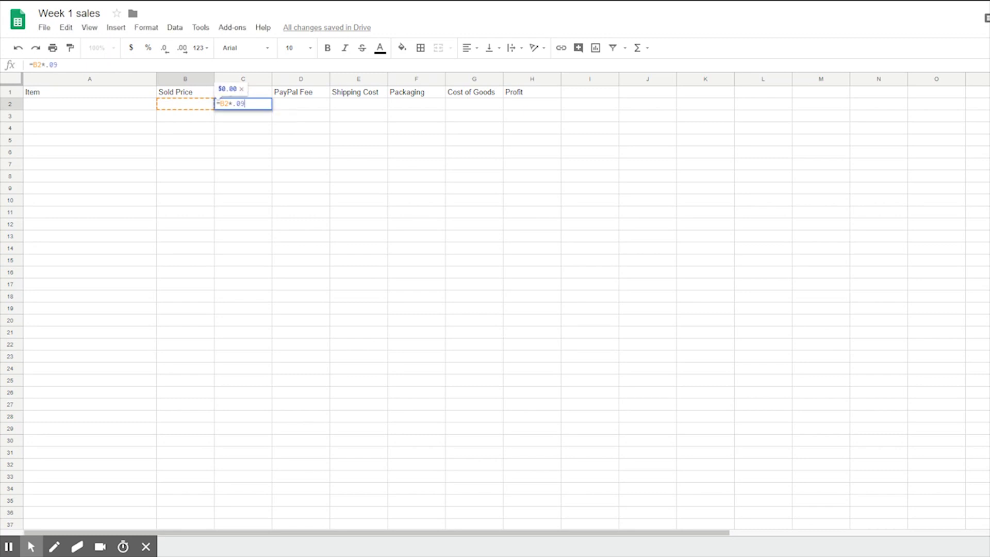
{"action": "type", "text": "15"}
{"action": "key", "text": "Return"}
{"action": "left_click", "coordinate": [243, 103]}
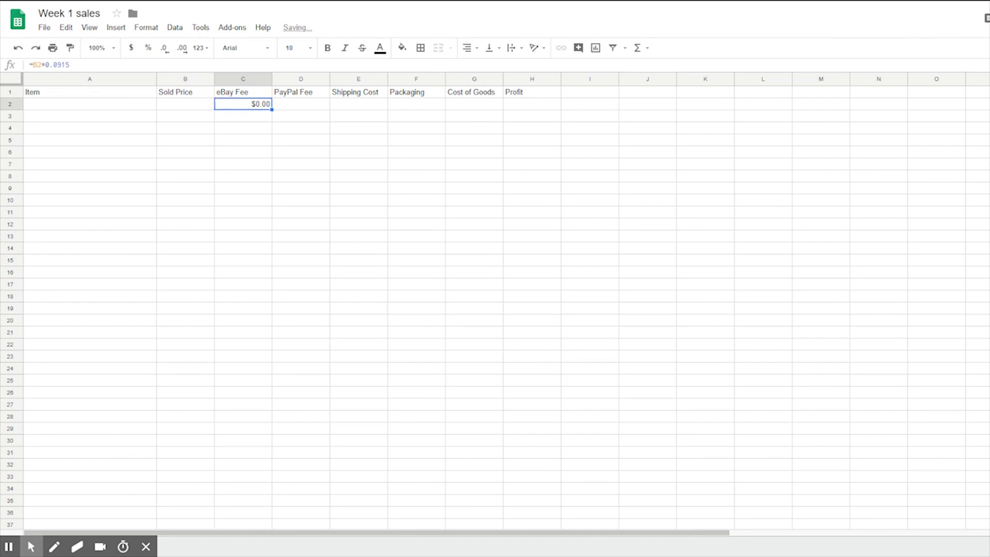
Test the eBay fee formula by entering a sold price of 8 in cell B2
{"action": "left_click", "coordinate": [185, 104]}
{"action": "left_click", "coordinate": [243, 104]}
{"action": "left_click", "coordinate": [185, 103]}
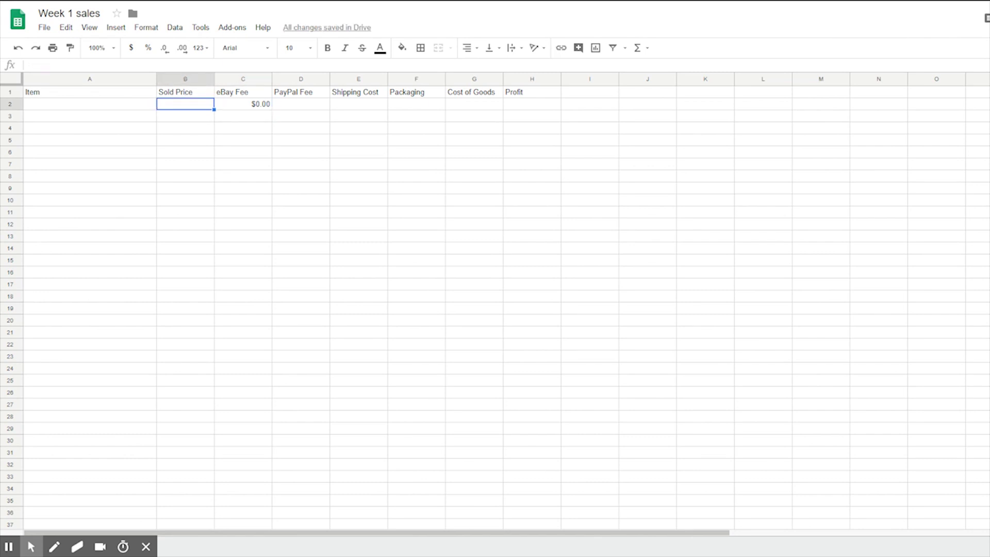
{"action": "type", "text": "8"}
{"action": "key", "text": "Tab"}
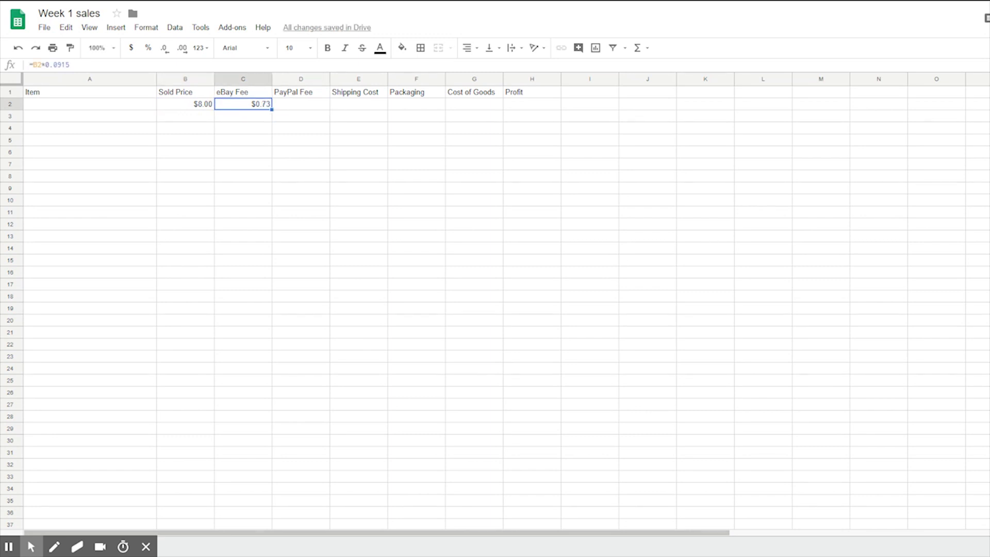
Test the eBay fee formula with a sold price of 125 in cell B2 and clear that cell
{"action": "left_click", "coordinate": [185, 104]}
{"action": "key", "text": "Delete"}
{"action": "type", "text": "125"}
{"action": "key", "text": "Tab"}
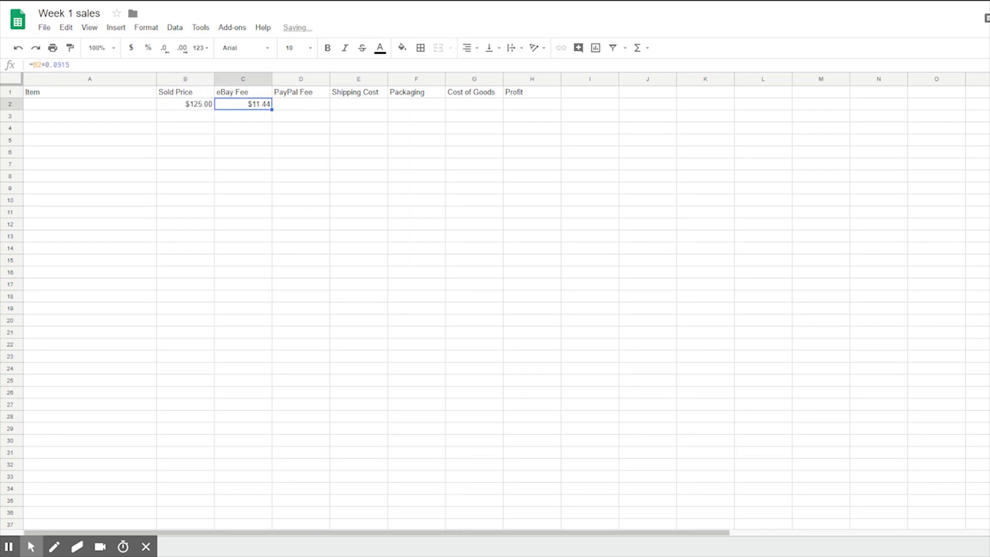
{"action": "left_click", "coordinate": [185, 103]}
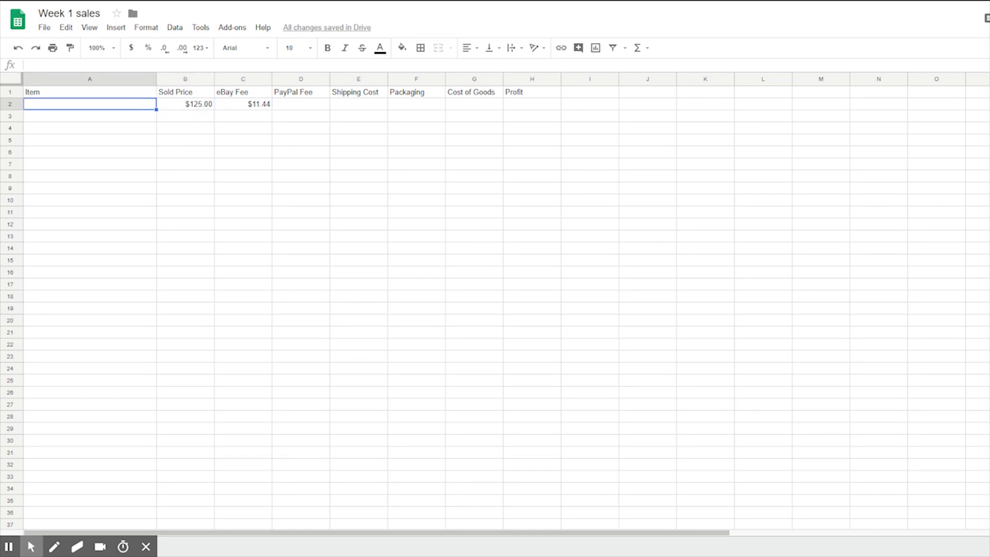
{"action": "key", "text": "Delete"}
{"action": "left_click", "coordinate": [243, 103]}
{"action": "left_click", "coordinate": [359, 104]}
{"action": "left_click", "coordinate": [416, 103]}
{"action": "left_click", "coordinate": [474, 103]}
{"action": "left_click", "coordinate": [358, 103]}
{"action": "left_click", "coordinate": [300, 104]}
{"action": "left_click", "coordinate": [358, 104]}
{"action": "left_click", "coordinate": [416, 104]}
{"action": "left_click", "coordinate": [358, 103]}
Enter the PayPal fee formula =B2*.029+.30 in cell D2, taking 2.9% of the sold price plus 30 cents
{"action": "left_click", "coordinate": [301, 104]}
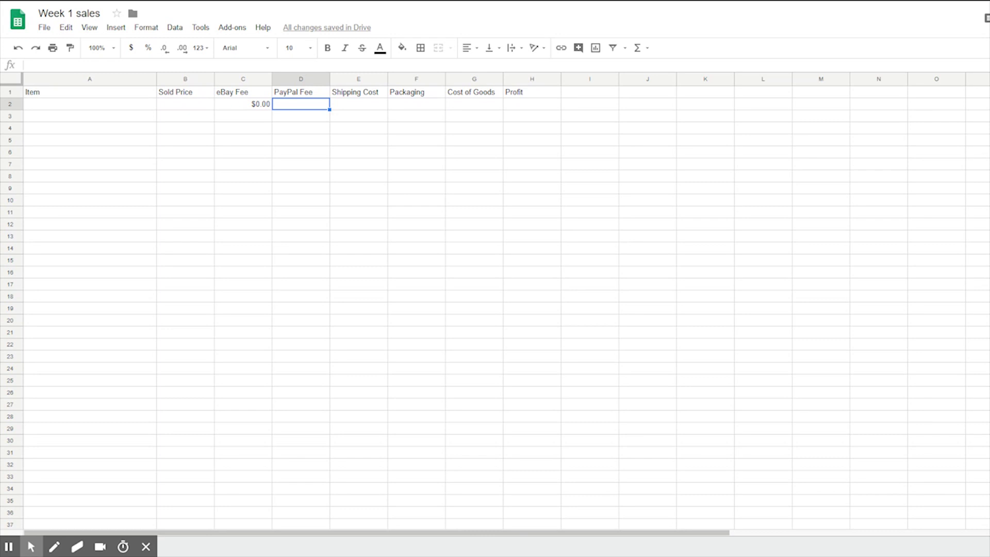
{"action": "type", "text": "="}
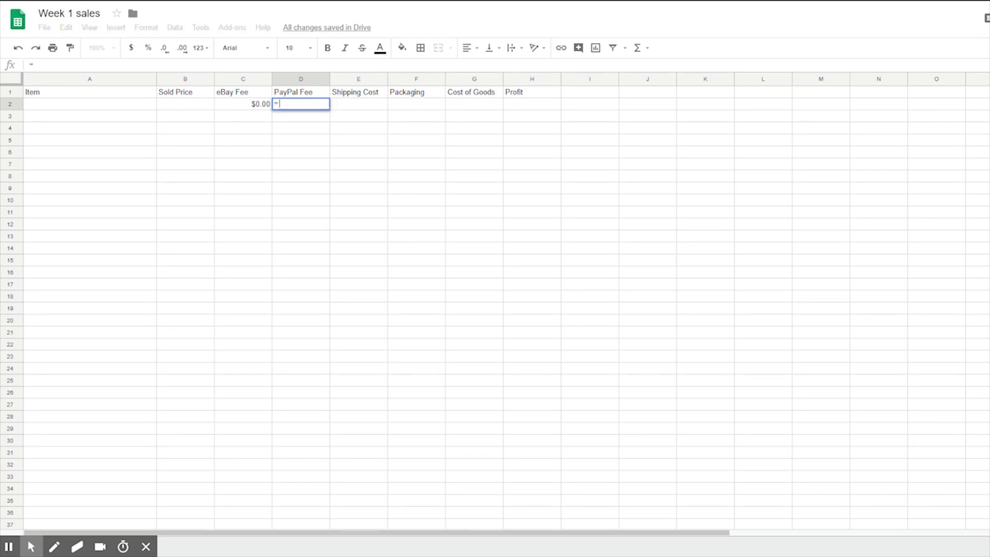
{"action": "left_click", "coordinate": [185, 105]}
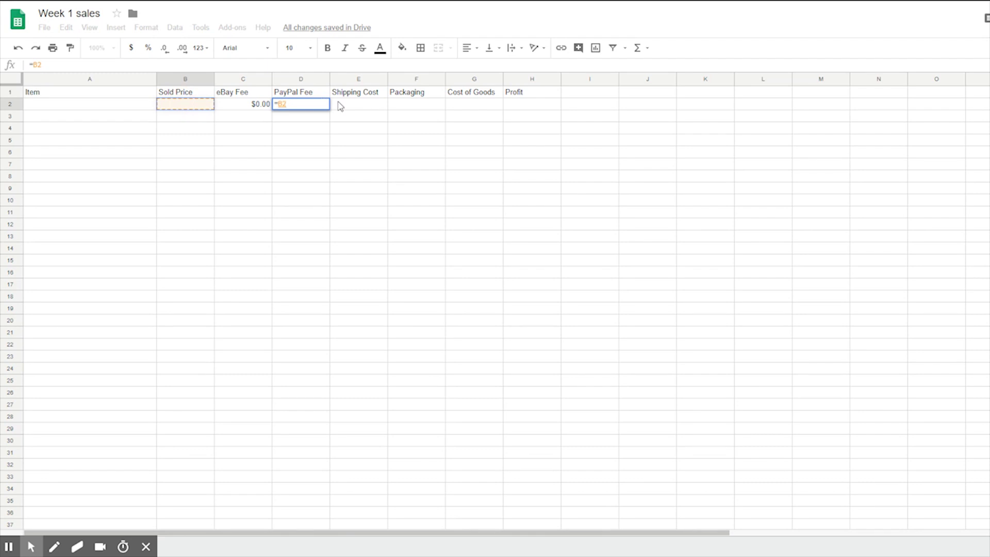
{"action": "type", "text": "*"}
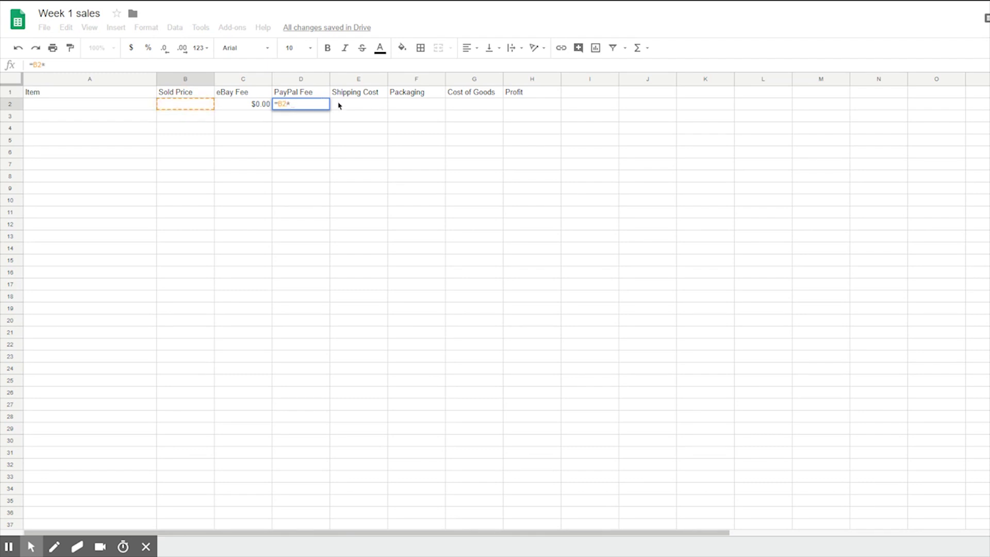
{"action": "type", "text": ".029"}
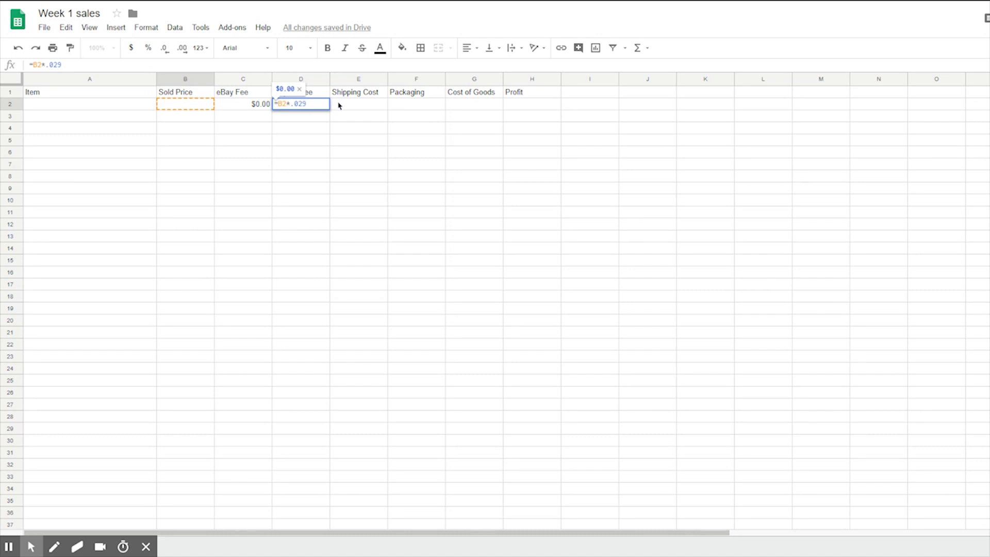
{"action": "type", "text": "+.30"}
{"action": "key", "text": "Return"}
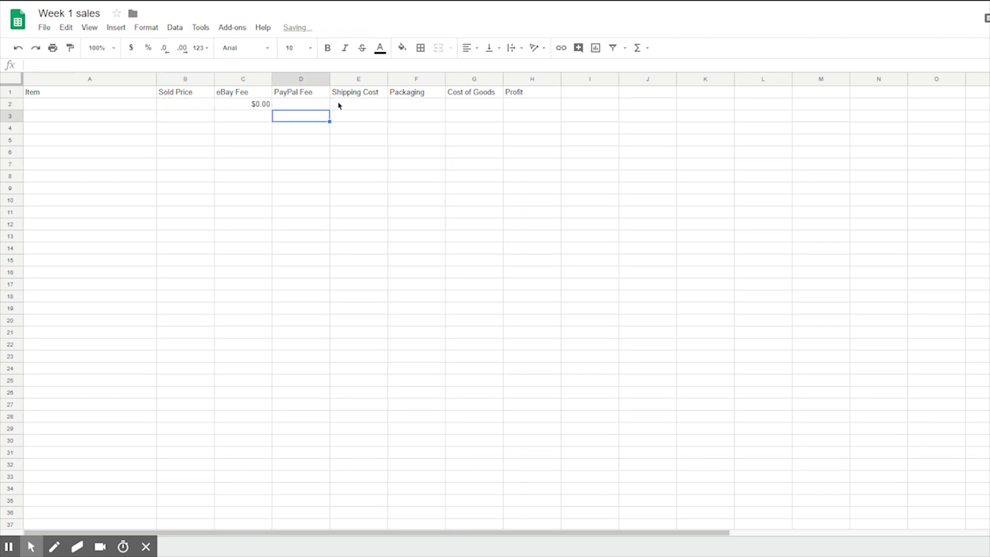
{"action": "key", "text": "Up"}
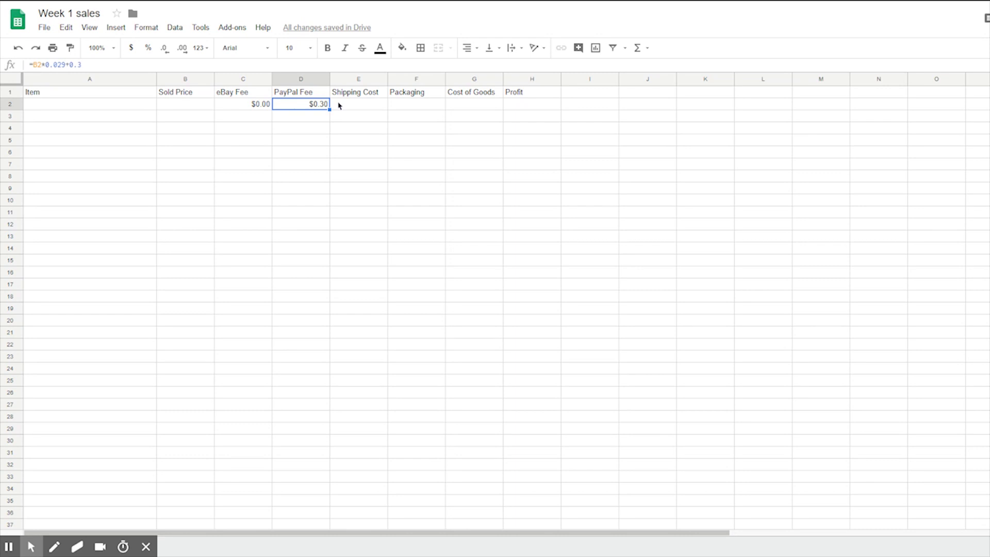
Test both fee formulas with a sold price of 8 in cell B2 and clear that cell
{"action": "key", "text": "Left"}
{"action": "key", "text": "Left"}
{"action": "type", "text": "8"}
{"action": "key", "text": "Tab"}
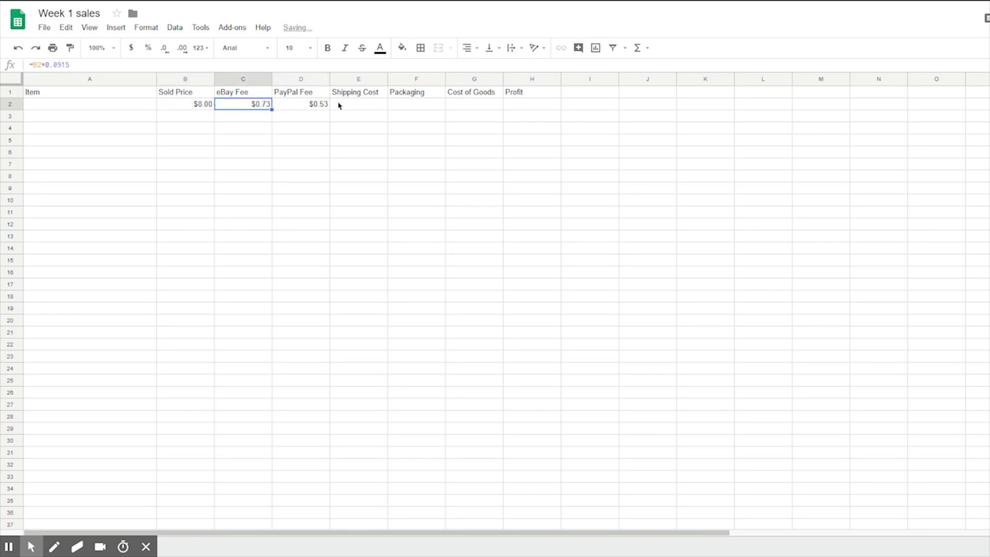
{"action": "key", "text": "Right"}
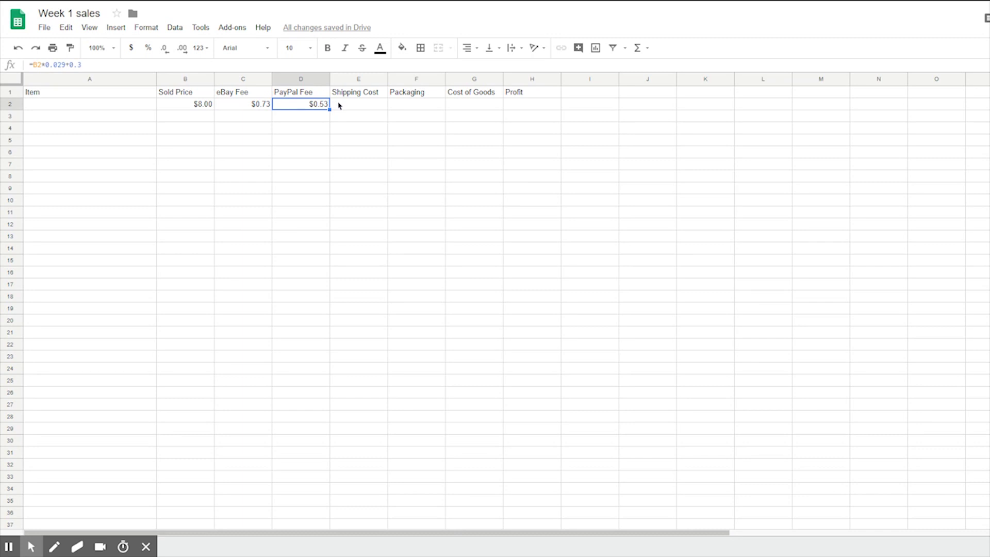
{"action": "key", "text": "Left"}
{"action": "key", "text": "Right"}
{"action": "key", "text": "Left"}
{"action": "key", "text": "Left"}
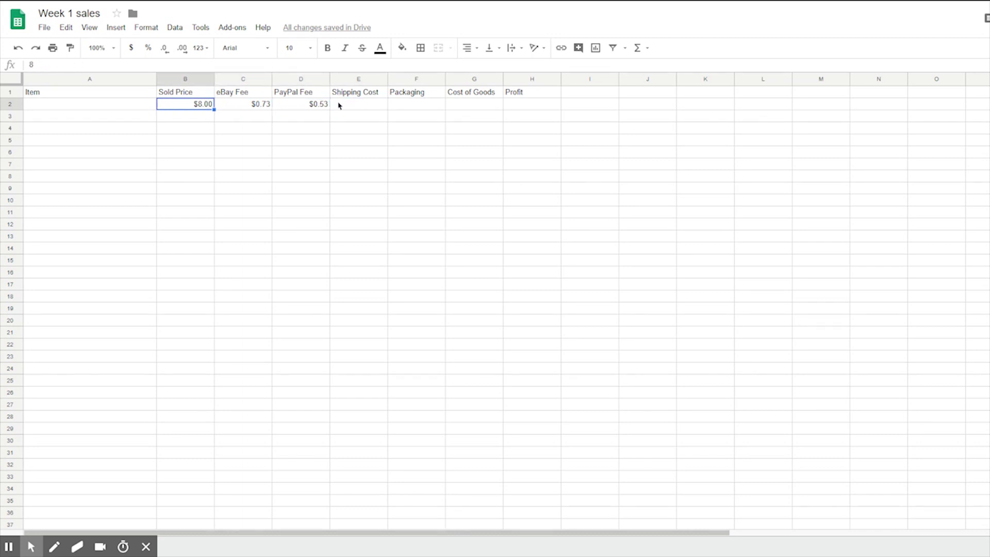
{"action": "key", "text": "Delete"}
Enter the profit formula =B2-C2-D2-E2-F2-G2 in cell H2, subtracting all fees and costs from the sold price
{"action": "key", "text": "Right"}
{"action": "key", "text": "Right"}
{"action": "key", "text": "Right"}
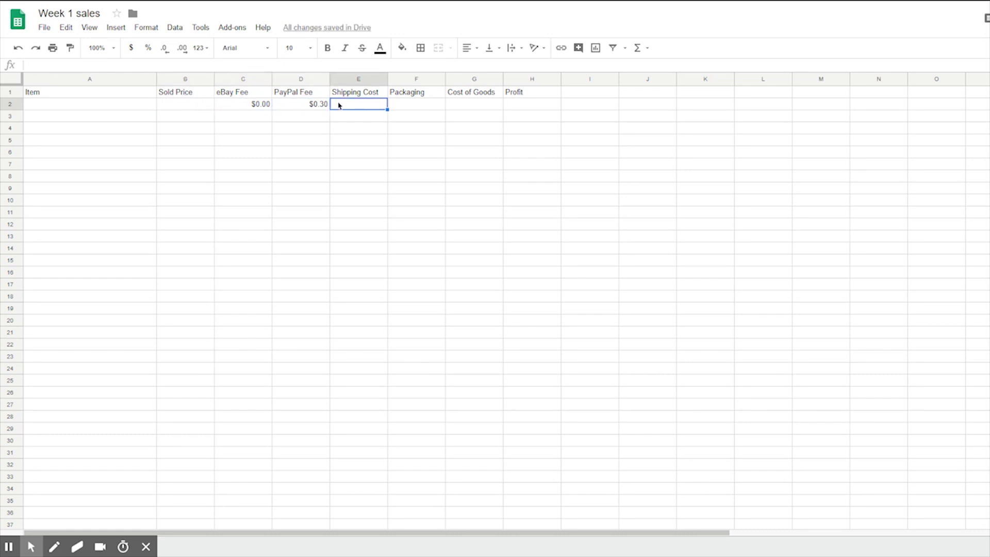
{"action": "key", "text": "Right"}
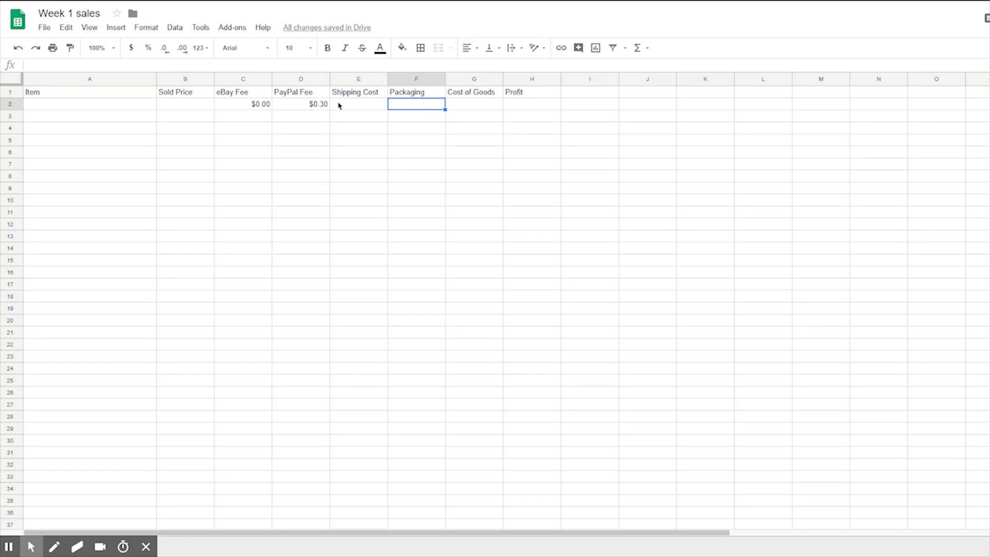
{"action": "key", "text": "Right"}
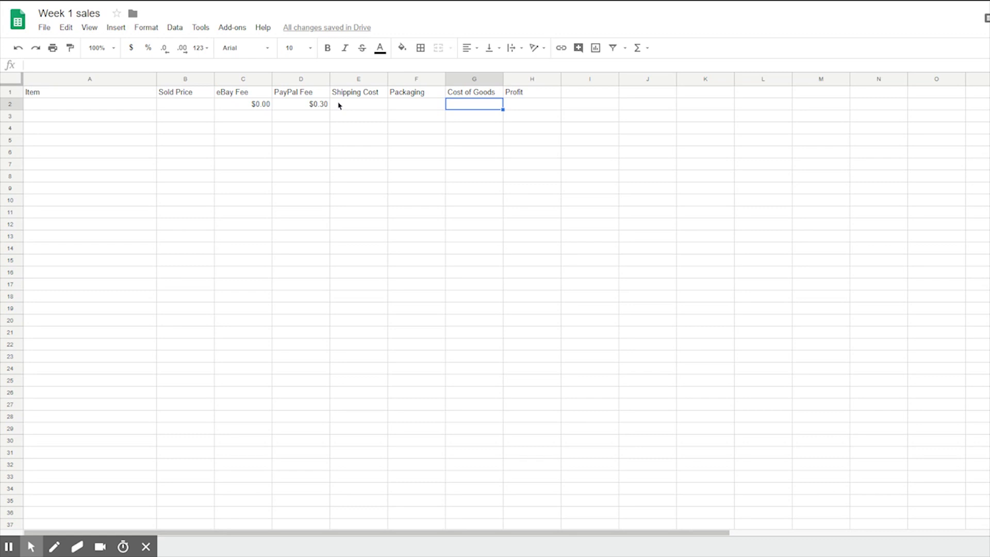
{"action": "key", "text": "Tab"}
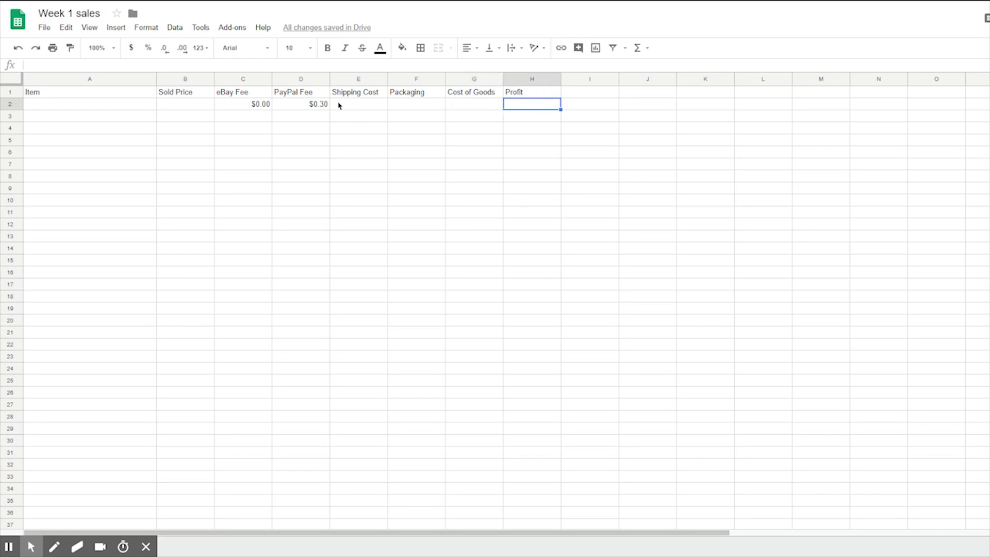
{"action": "type", "text": "="}
{"action": "left_click", "coordinate": [185, 106]}
{"action": "type", "text": "-"}
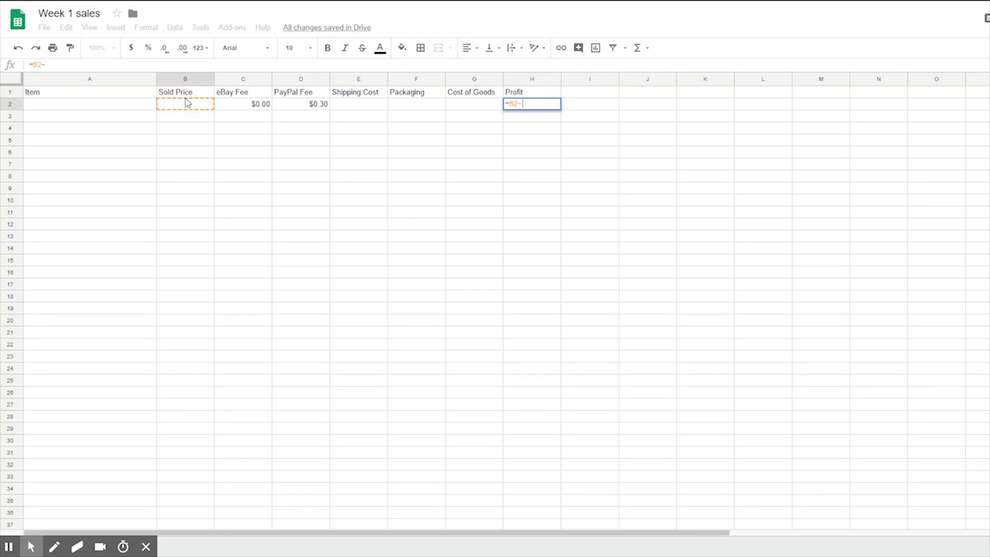
{"action": "left_click", "coordinate": [241, 107]}
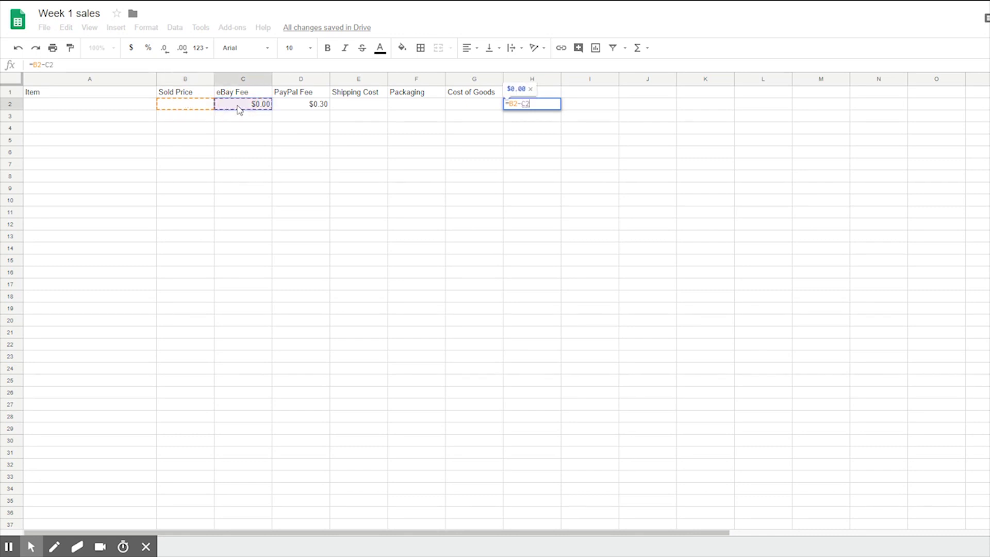
{"action": "type", "text": "-"}
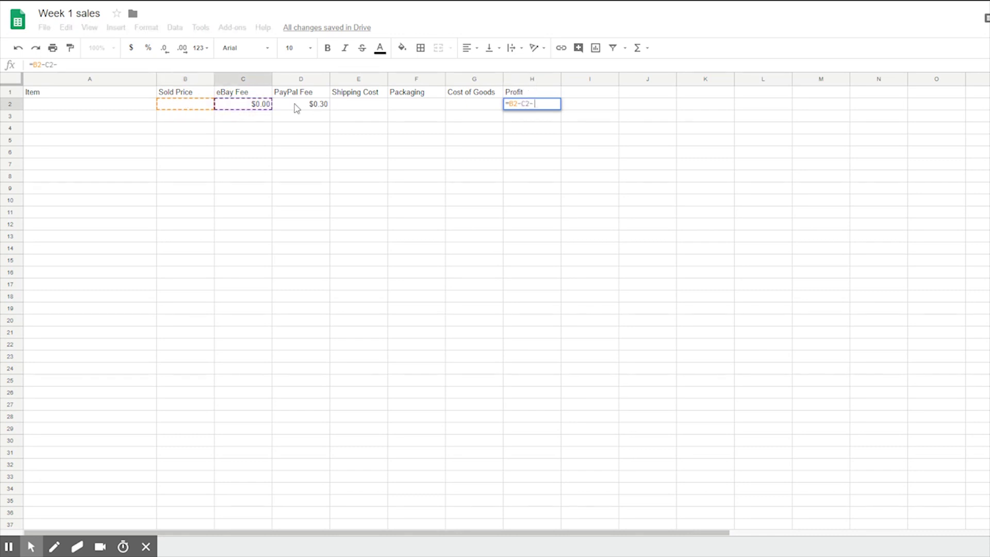
{"action": "left_click", "coordinate": [297, 107]}
{"action": "type", "text": "-"}
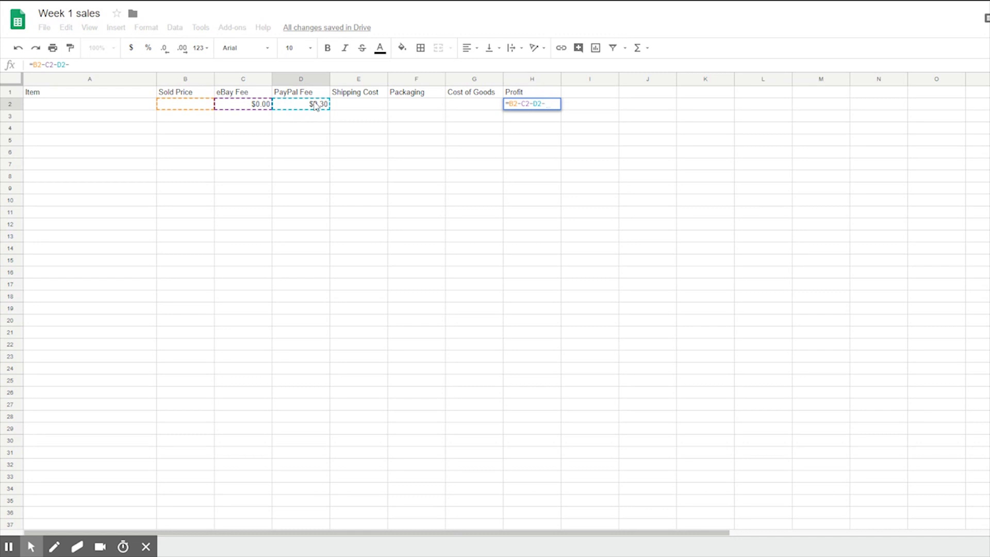
{"action": "left_click", "coordinate": [360, 105]}
{"action": "type", "text": "-"}
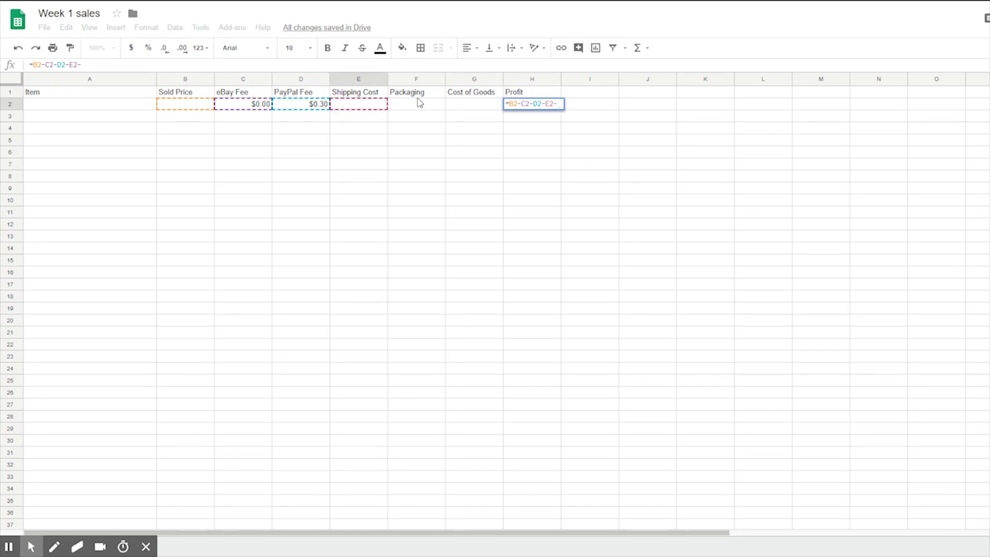
{"action": "left_click", "coordinate": [435, 105]}
{"action": "type", "text": "-"}
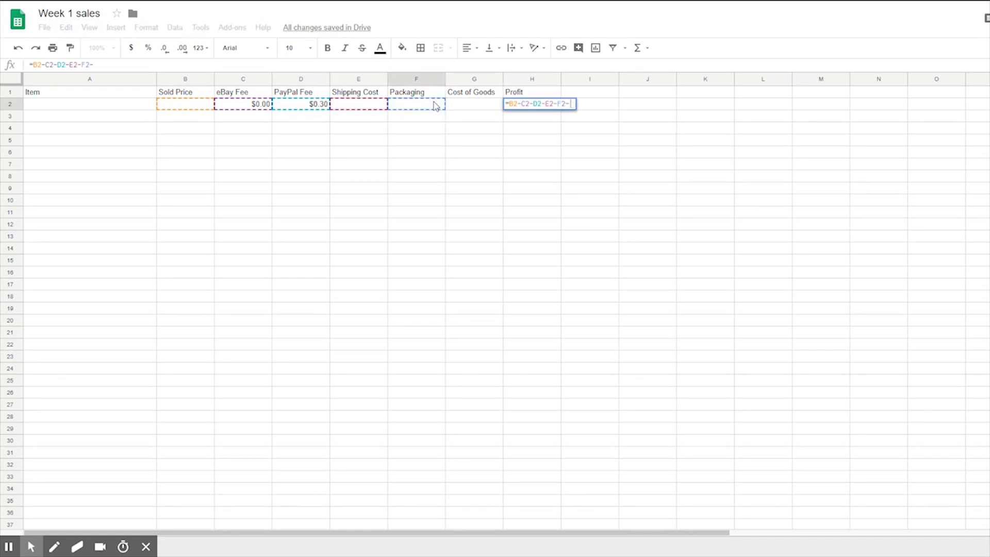
{"action": "left_click", "coordinate": [474, 105]}
{"action": "key", "text": "Return"}
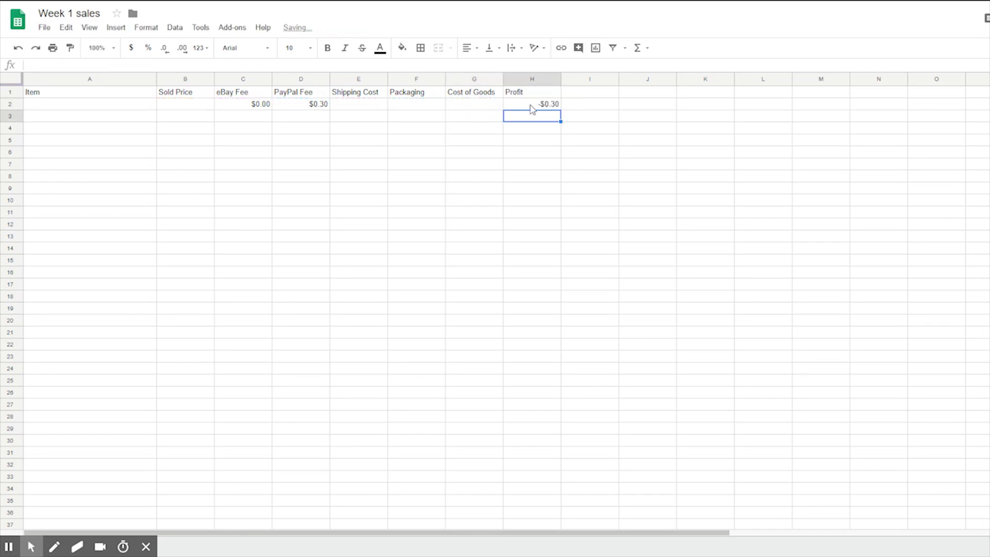
Test the profit formula in row 2 with sold price 15, shipping cost 3.05, packaging .10 and cost of goods 1.00
{"action": "left_click", "coordinate": [290, 105]}
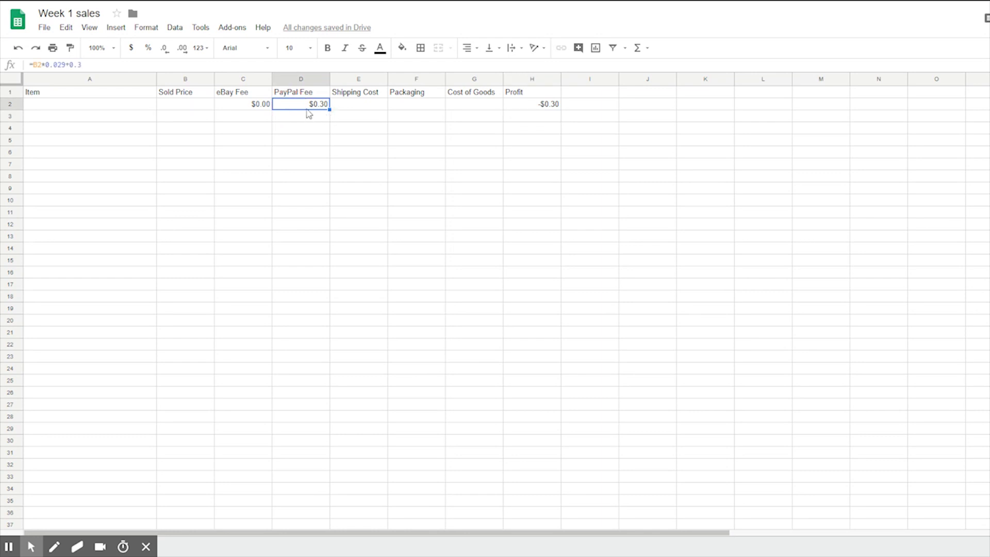
{"action": "left_click", "coordinate": [212, 104]}
{"action": "type", "text": "15"}
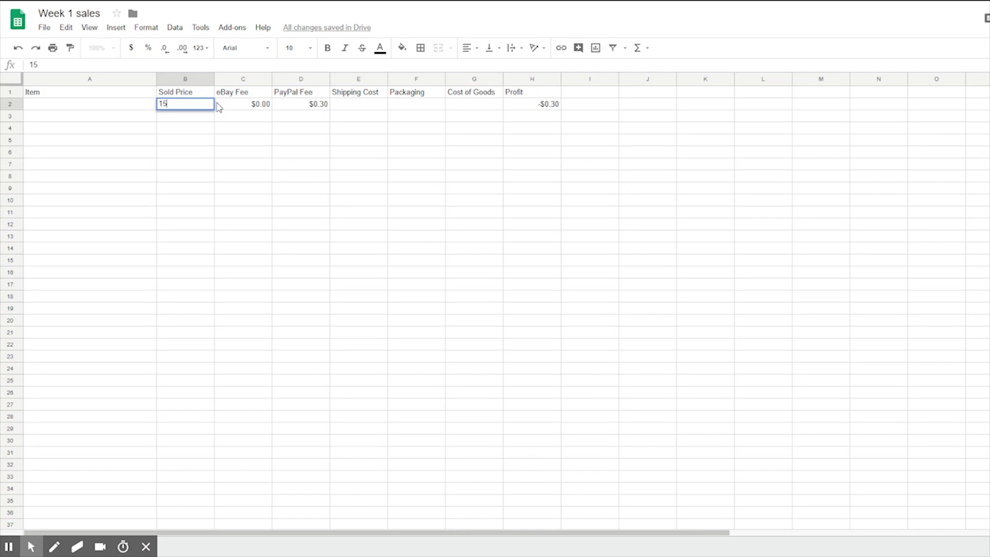
{"action": "key", "text": "Tab"}
{"action": "key", "text": "Tab"}
{"action": "key", "text": "Tab"}
{"action": "type", "text": "3.05"}
{"action": "key", "text": "Tab"}
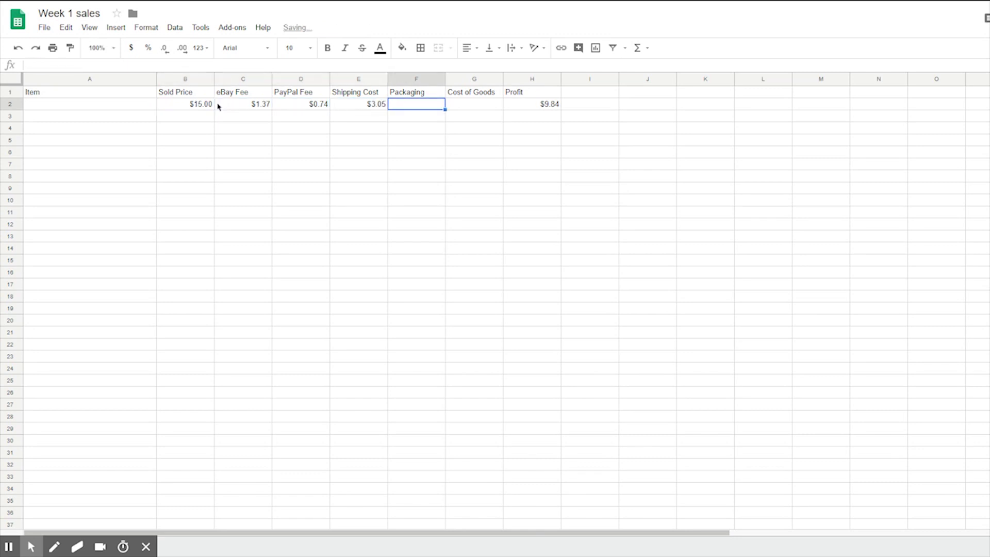
{"action": "type", "text": ".10"}
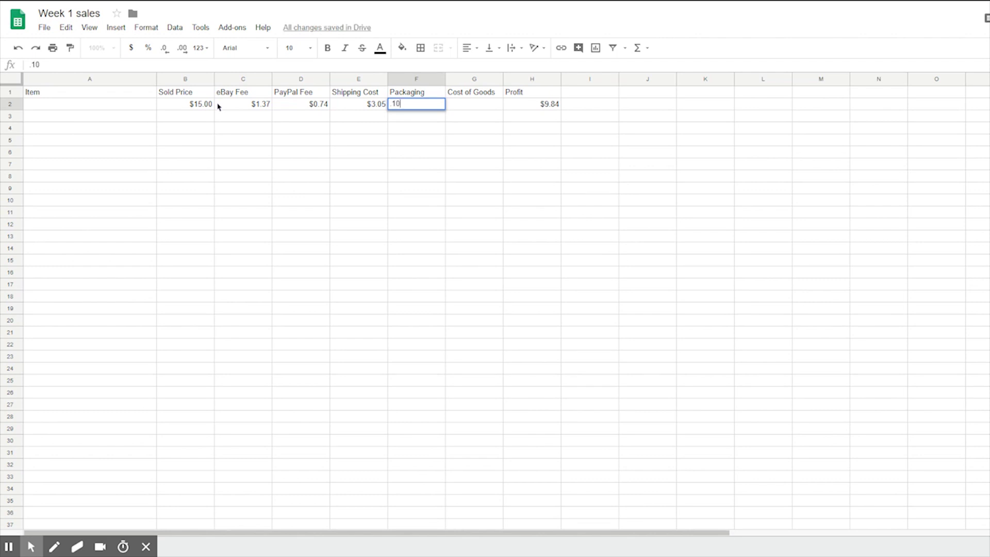
{"action": "key", "text": "Tab"}
{"action": "type", "text": "1.00"}
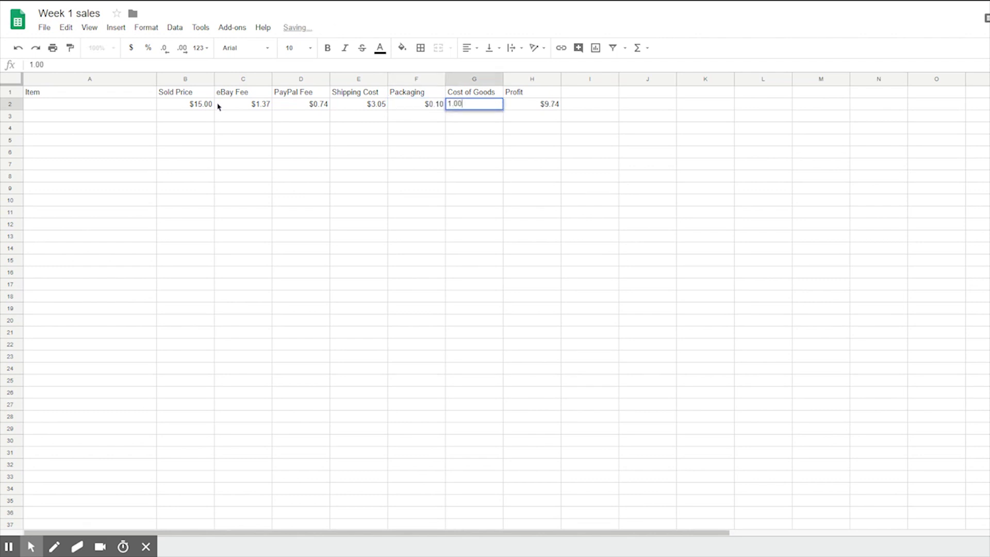
{"action": "key", "text": "Tab"}
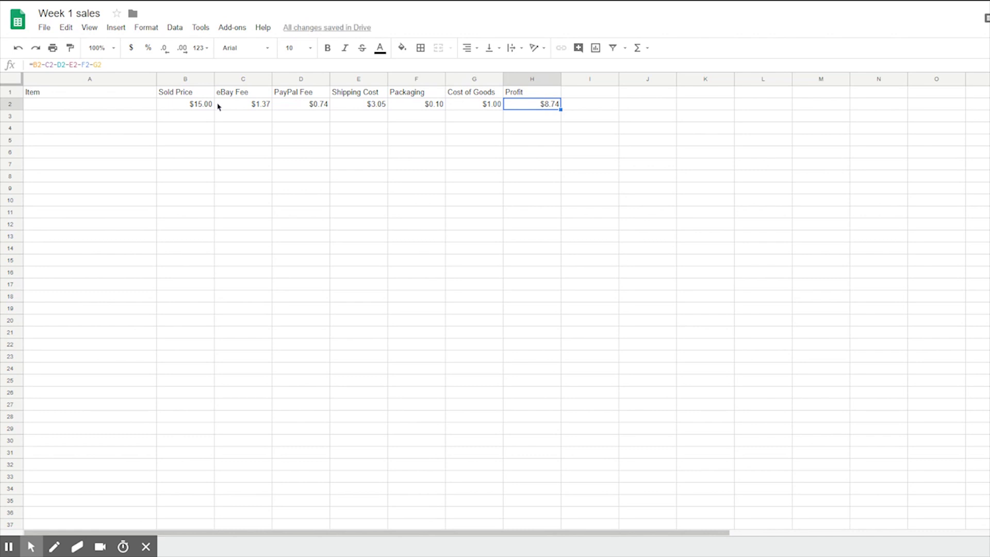
Clear the test sold price, shipping cost, packaging and cost of goods values from row 2, keeping the formulas
{"action": "key", "text": "Left"}
{"action": "key", "text": "Left"}
{"action": "key", "text": "Left"}
{"action": "key", "text": "Left"}
{"action": "key", "text": "Left"}
{"action": "key", "text": "Left"}
{"action": "key", "text": "Right"}
{"action": "key", "text": "Left"}
{"action": "key", "text": "Delete"}
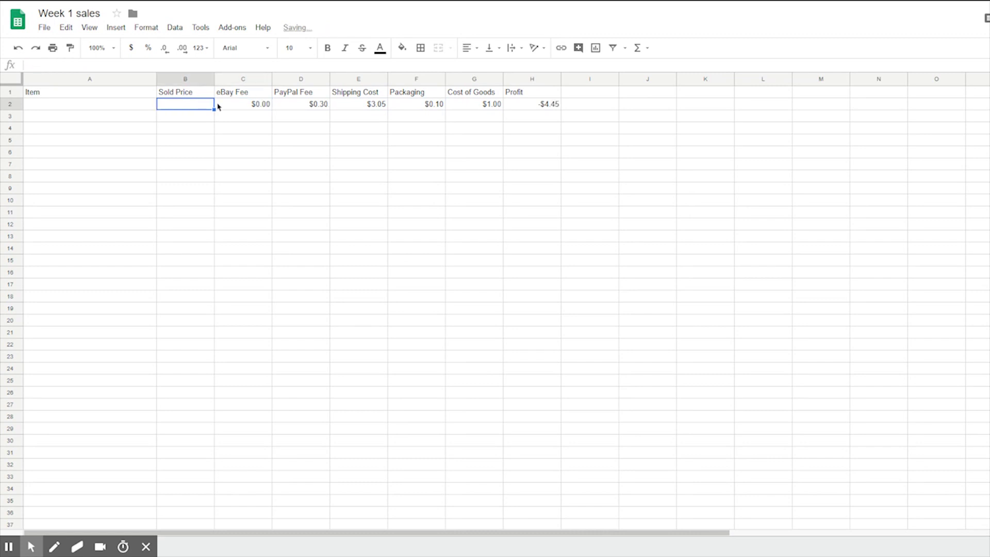
{"action": "key", "text": "Right"}
{"action": "key", "text": "Right"}
{"action": "key", "text": "Right"}
{"action": "key", "text": "Right"}
{"action": "key", "text": "Left"}
{"action": "key", "text": "Delete"}
{"action": "key", "text": "Right"}
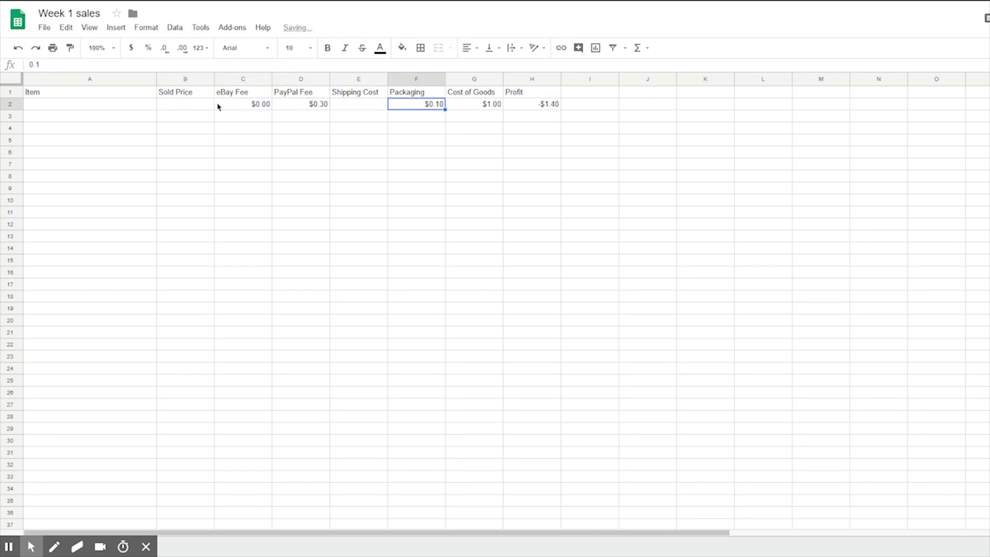
{"action": "key", "text": "Delete"}
{"action": "key", "text": "Right"}
{"action": "key", "text": "Delete"}
{"action": "key", "text": "Right"}
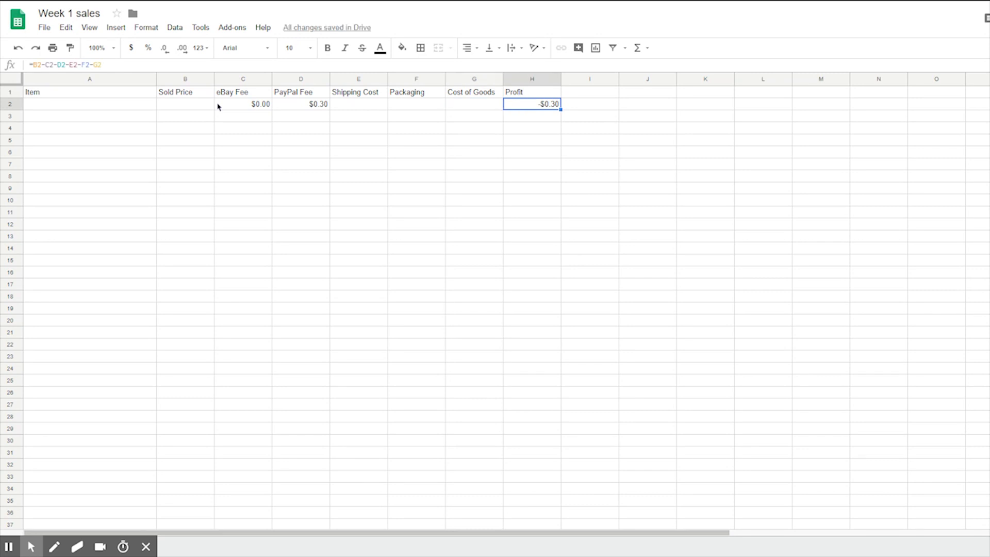
{"action": "key", "text": "Left"}
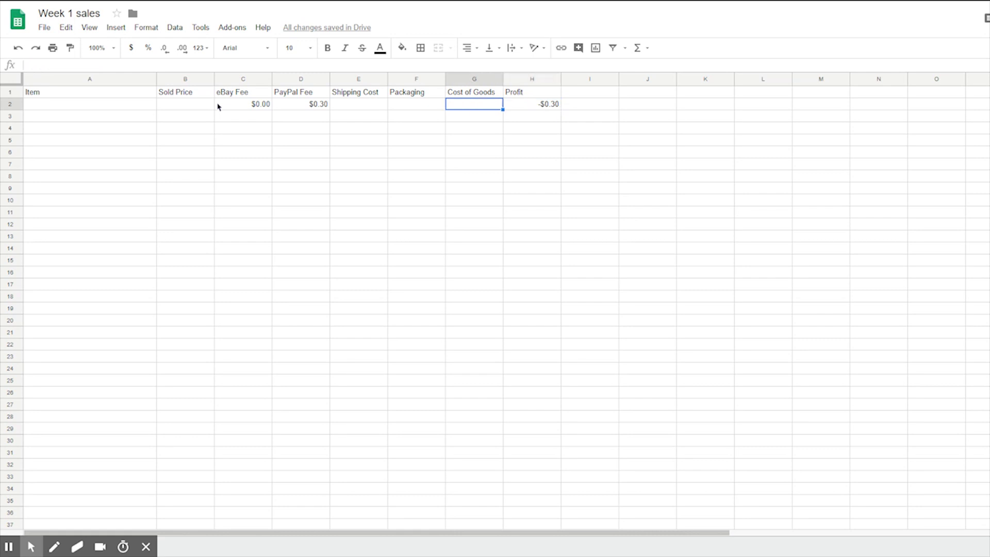
{"action": "key", "text": "Right"}
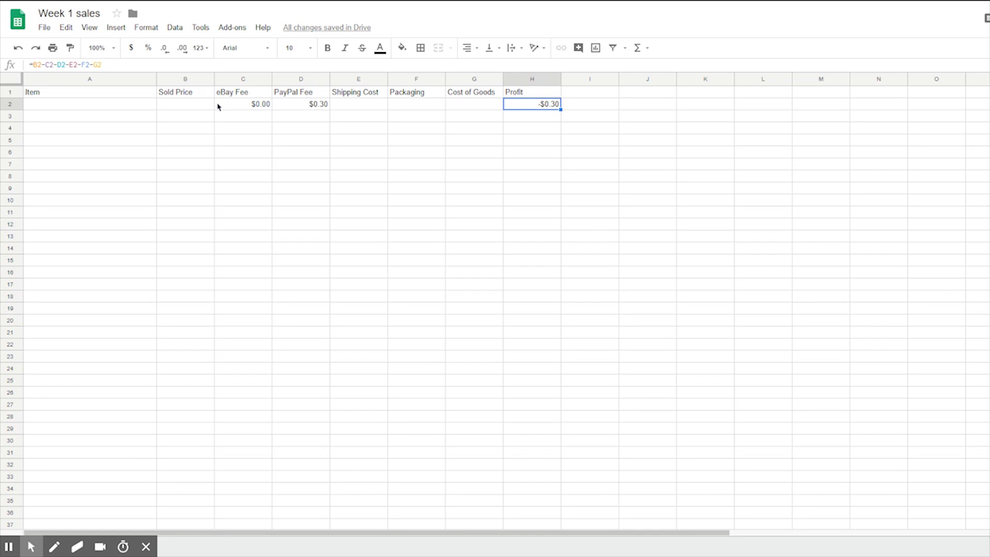
Fill the eBay fee and PayPal fee formulas from cells C2 and D2 down through row 30
{"action": "key", "text": "Left"}
{"action": "key", "text": "Left"}
{"action": "key", "text": "Left"}
{"action": "key", "text": "Left"}
{"action": "key", "text": "Left"}
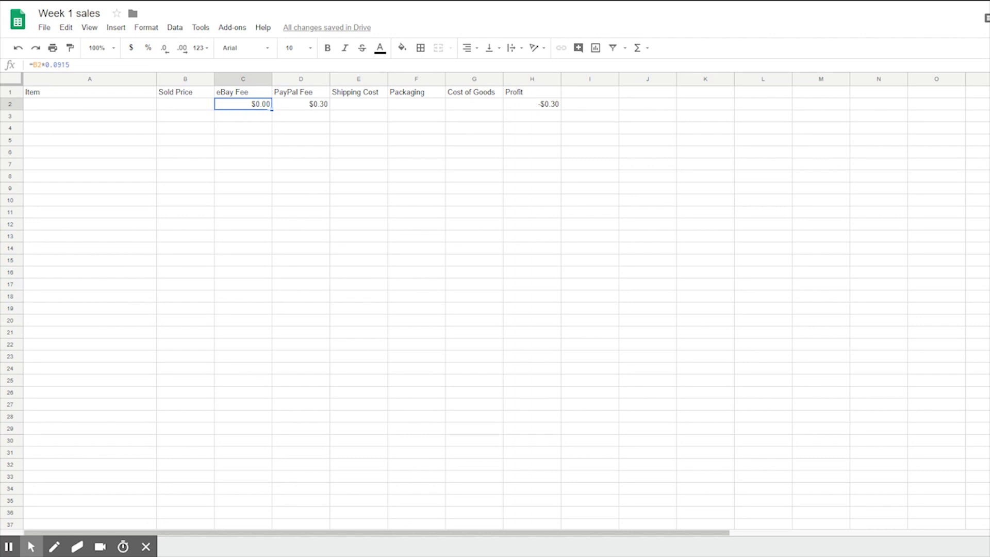
{"action": "left_click_drag", "start_coordinate": [271, 109], "coordinate": [242, 442]}
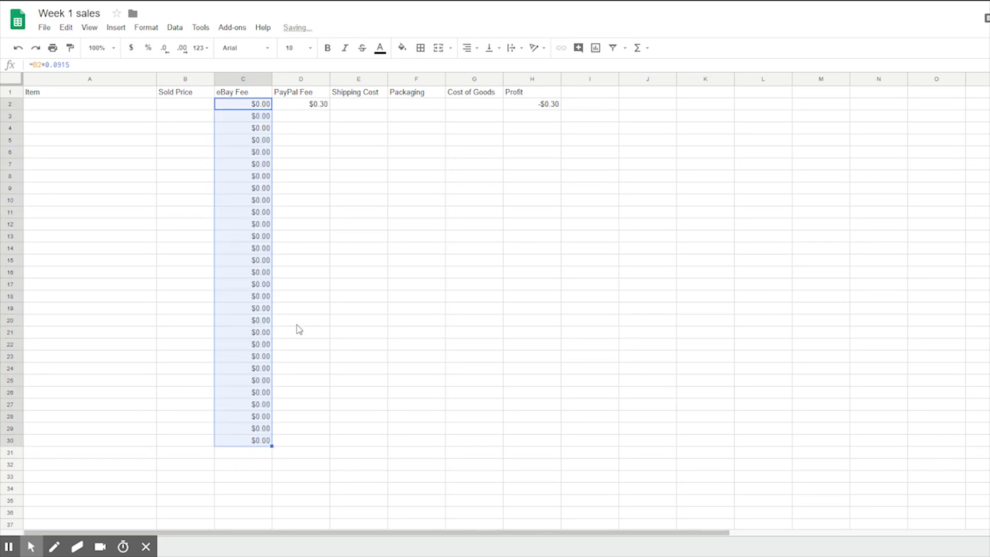
{"action": "left_click", "coordinate": [301, 105]}
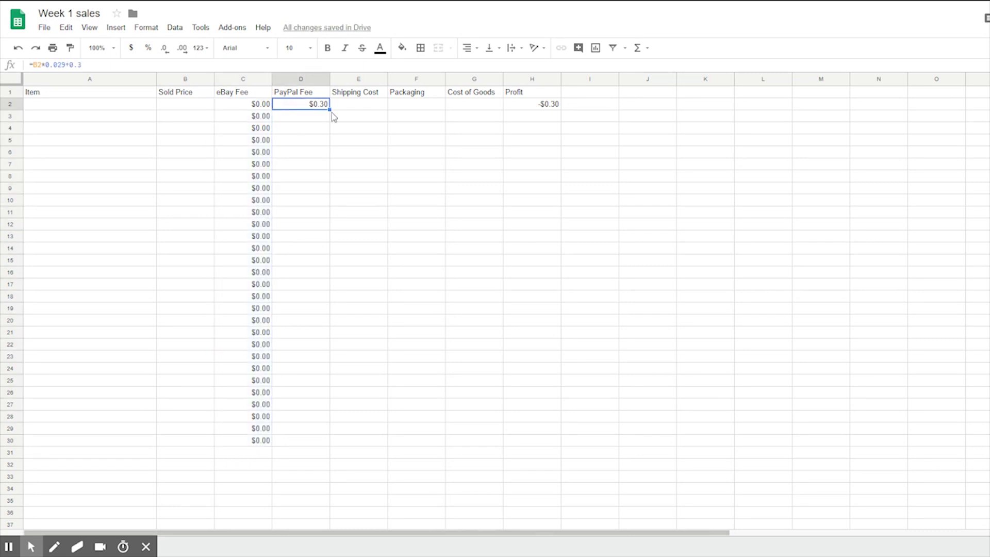
{"action": "left_click_drag", "start_coordinate": [330, 110], "coordinate": [307, 442]}
Fill the profit formula from cell H2 down through row 30
{"action": "left_click", "coordinate": [375, 105]}
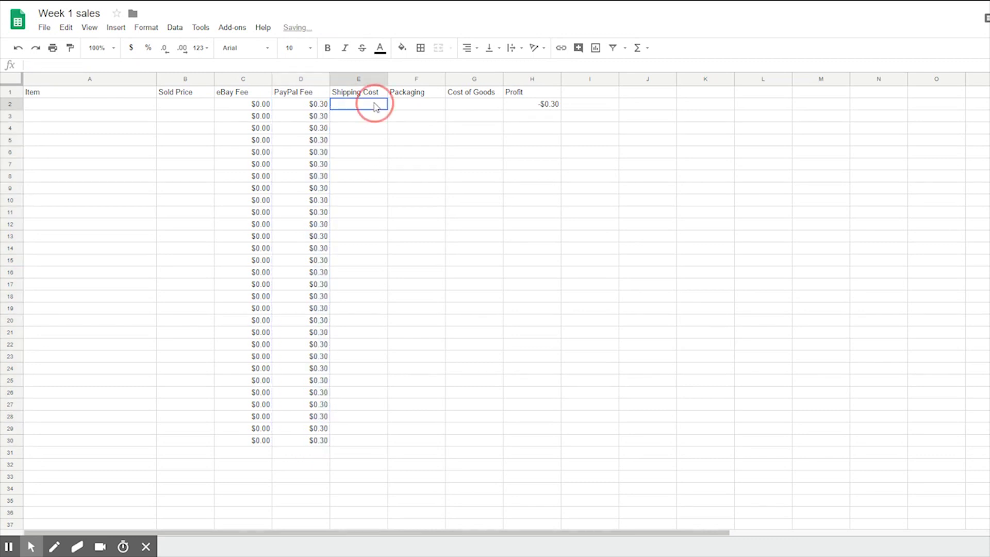
{"action": "left_click", "coordinate": [431, 105]}
{"action": "left_click", "coordinate": [477, 106]}
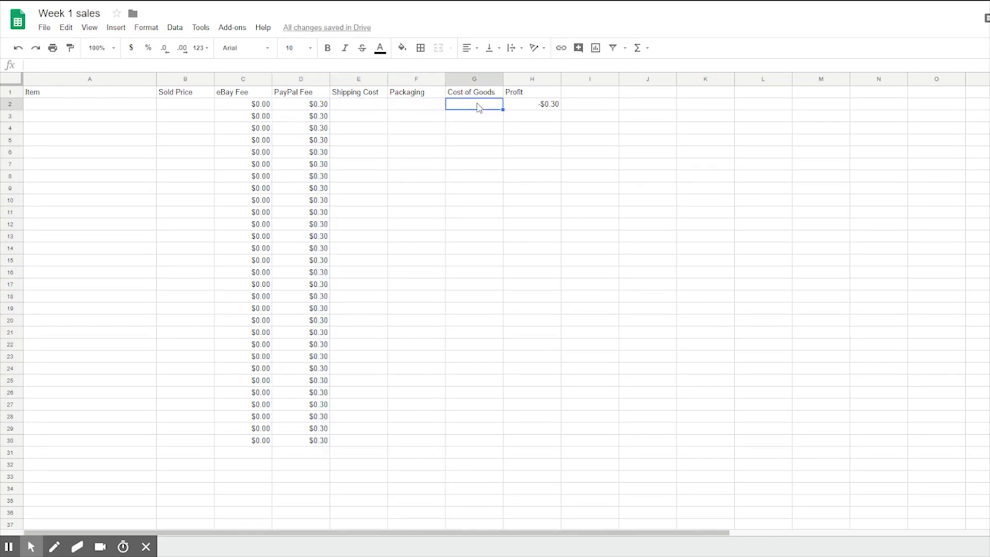
{"action": "left_click", "coordinate": [519, 108]}
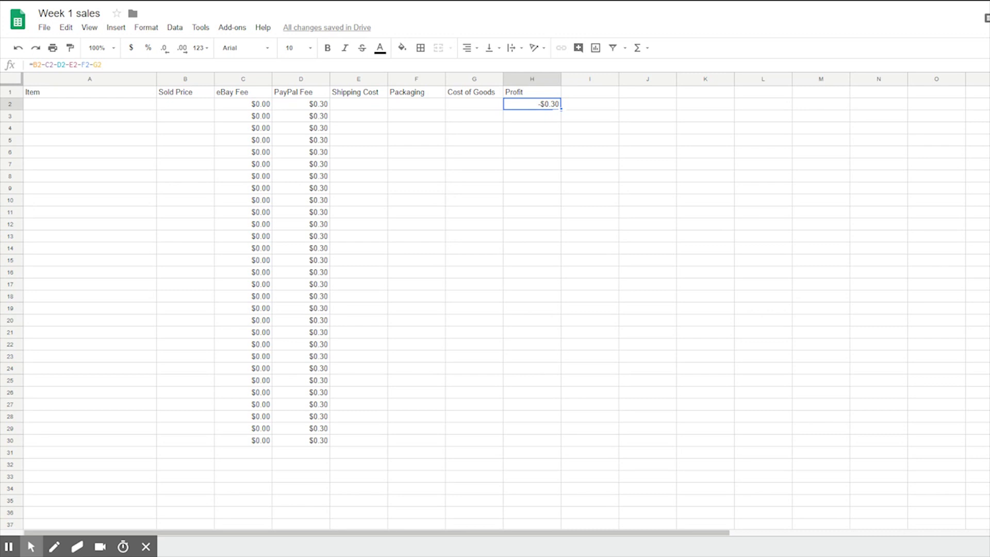
{"action": "left_click_drag", "start_coordinate": [561, 110], "coordinate": [547, 442]}
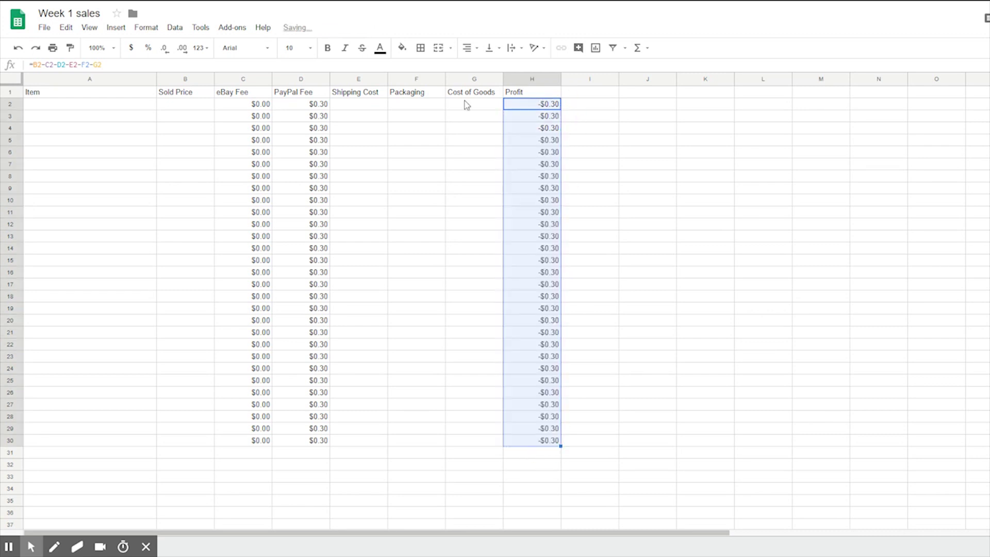
{"action": "left_click", "coordinate": [526, 164]}
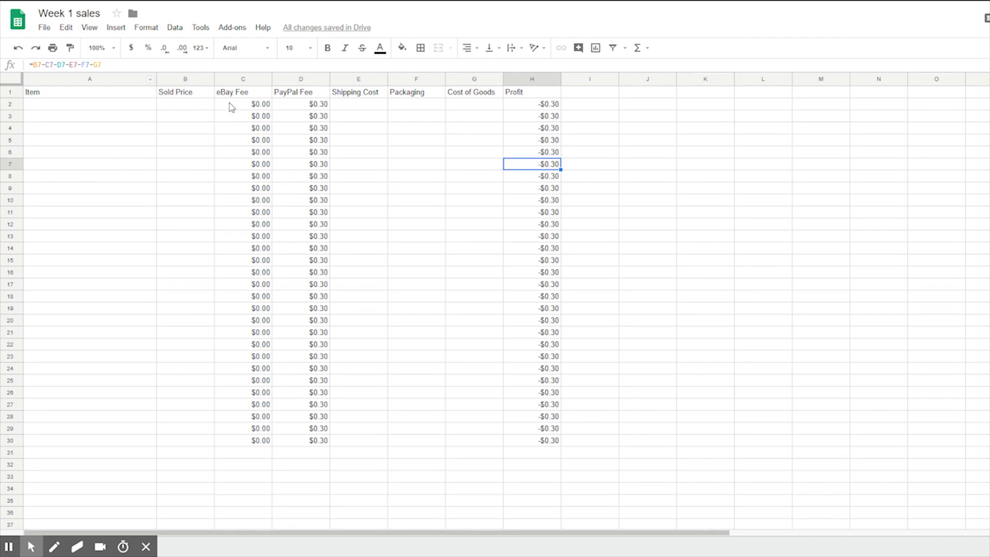
{"action": "left_click", "coordinate": [191, 105]}
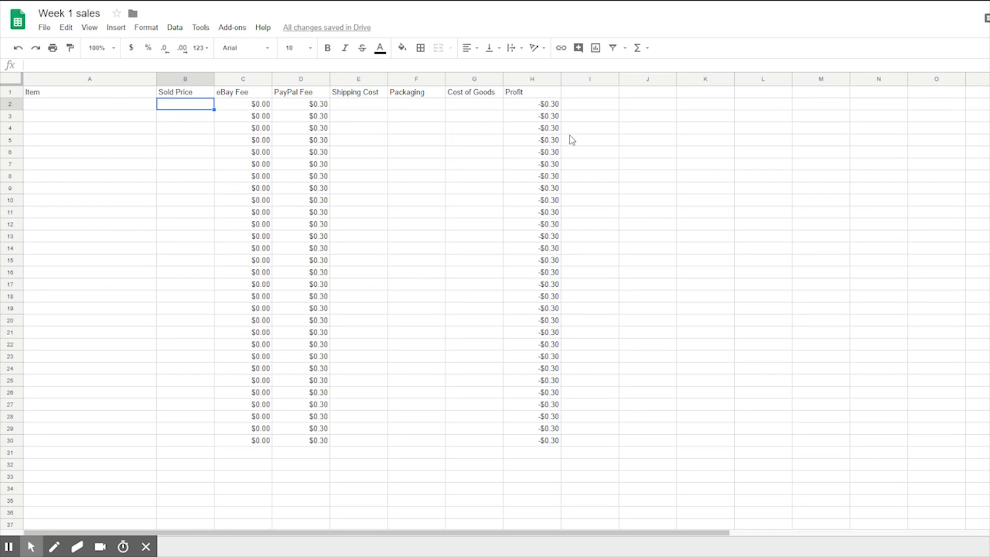
List the sample items comic 1, comic 2 and shirt in cells A2 to A4 of the Item column
{"action": "left_click", "coordinate": [89, 107]}
{"action": "type", "text": "comic 1"}
{"action": "key", "text": "Return"}
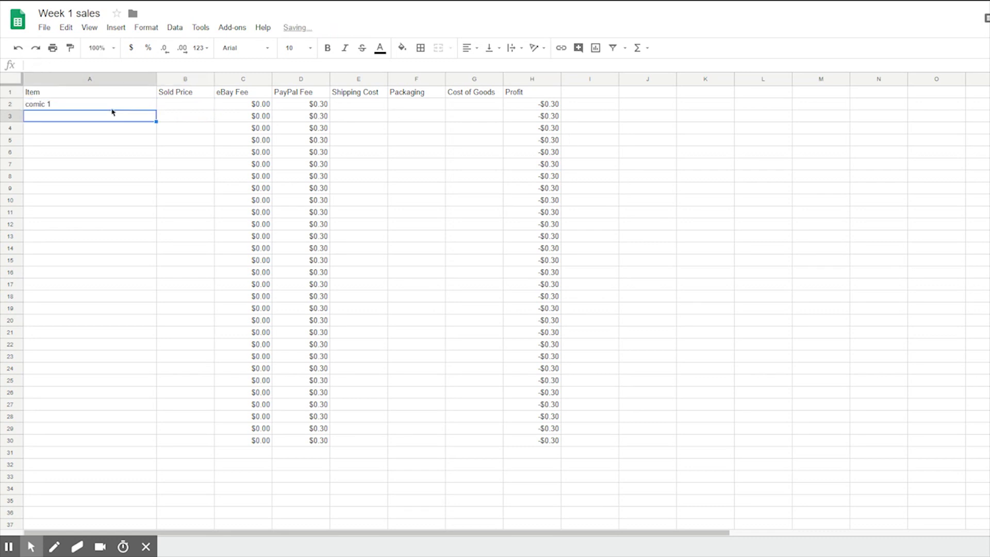
{"action": "type", "text": "comi"}
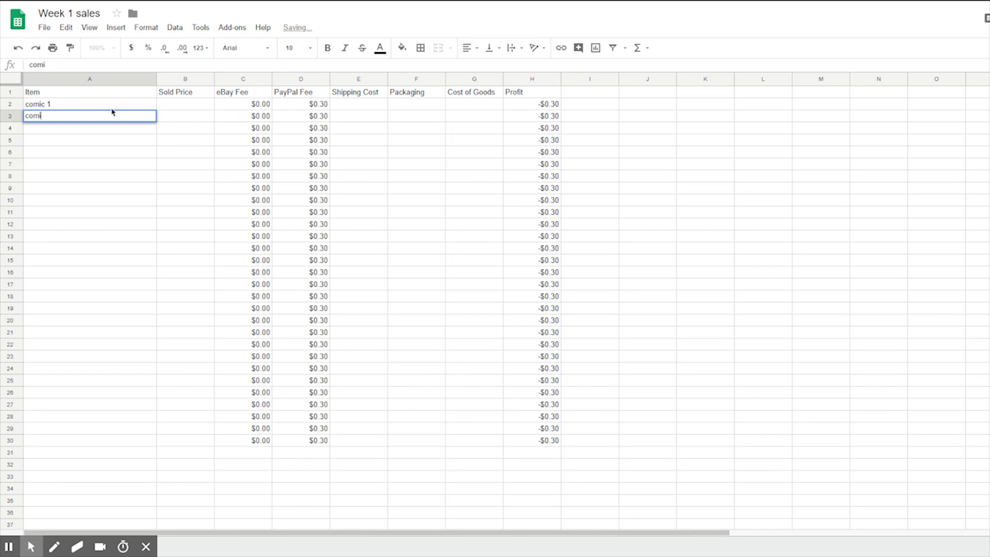
{"action": "type", "text": "c 21"}
{"action": "key", "text": "Return"}
{"action": "type", "text": "shirt"}
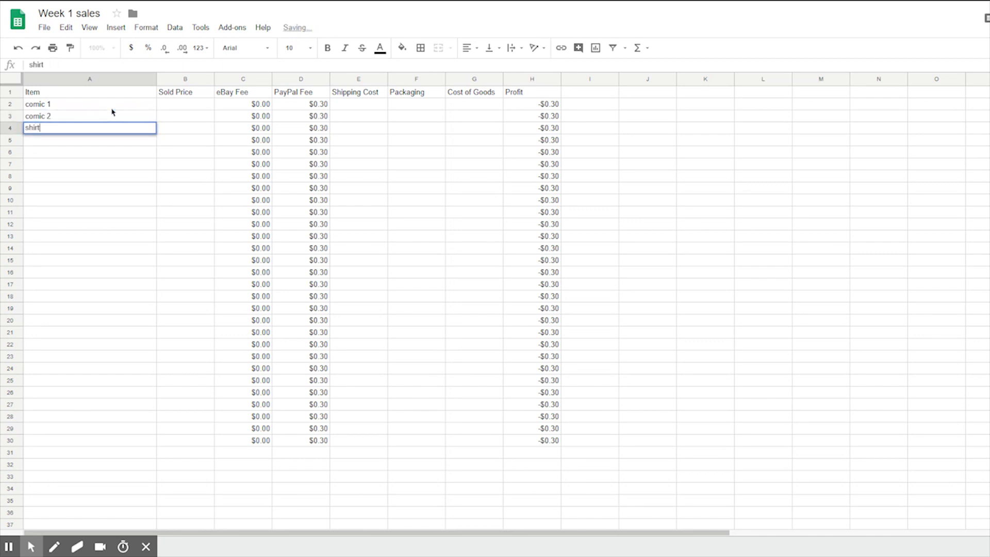
{"action": "key", "text": "Return"}
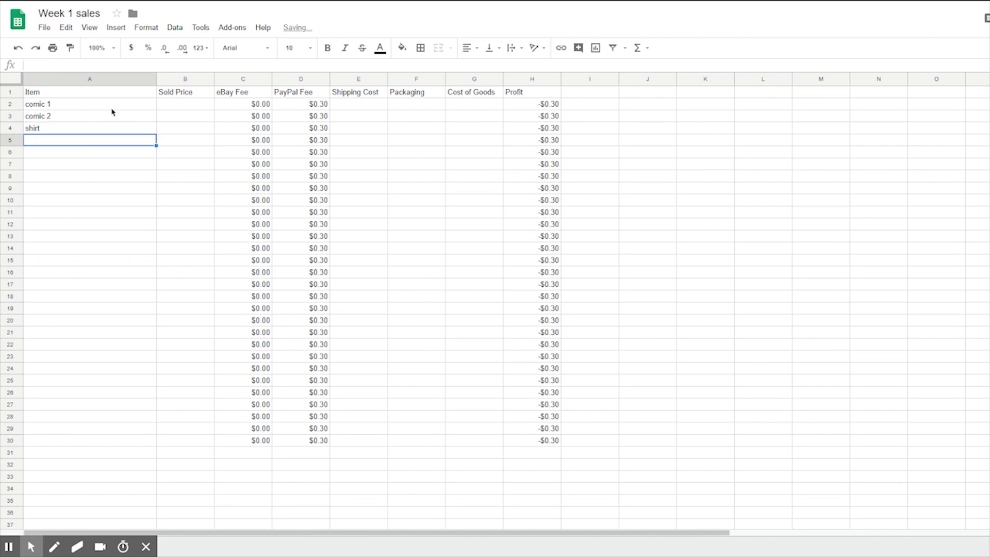
Add the sample items pants and toy in cells A5 and A6 of the Item column
{"action": "type", "text": "pants"}
{"action": "key", "text": "Return"}
{"action": "type", "text": "toy"}
{"action": "key", "text": "Up"}
Enter sold prices of 15 for comic 1 and 5 for comic 2
{"action": "key", "text": "Up"}
{"action": "key", "text": "Up"}
{"action": "key", "text": "Up"}
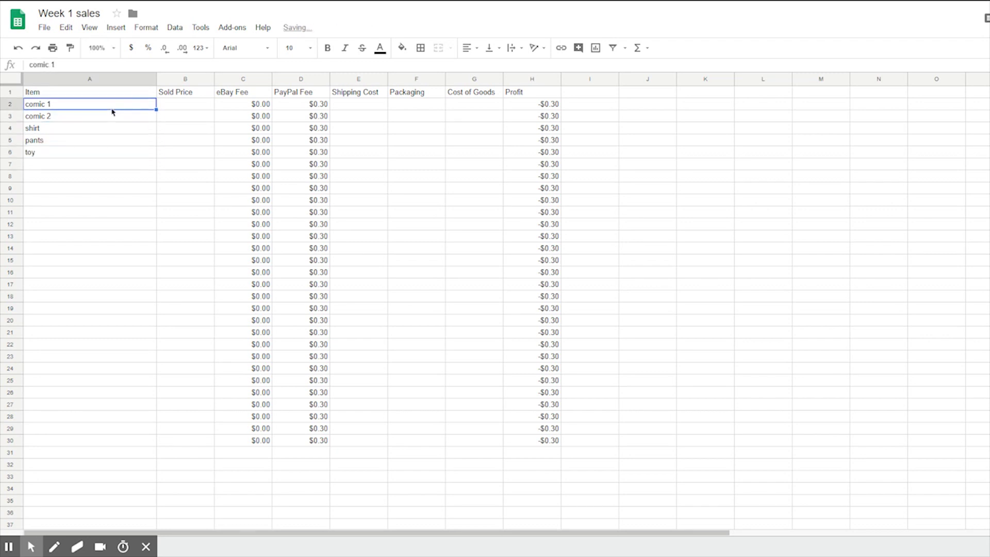
{"action": "key", "text": "Right"}
{"action": "type", "text": "15"}
{"action": "key", "text": "Tab"}
{"action": "key", "text": "Return"}
{"action": "type", "text": "5"}
{"action": "key", "text": "Return"}
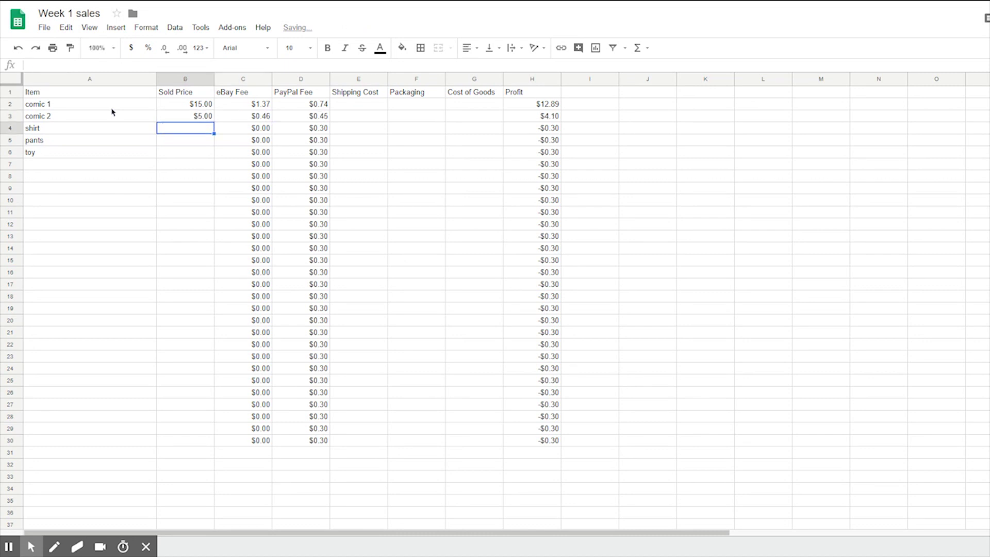
Enter sold prices of 10 for the shirt, 17 for the pants and 20 for the toy
{"action": "type", "text": "10"}
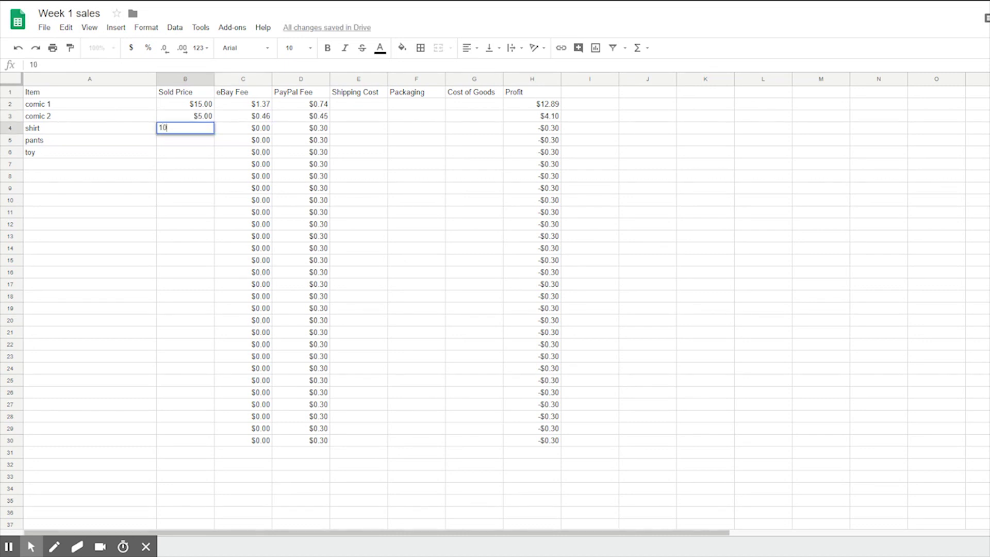
{"action": "key", "text": "Return"}
{"action": "type", "text": "17"}
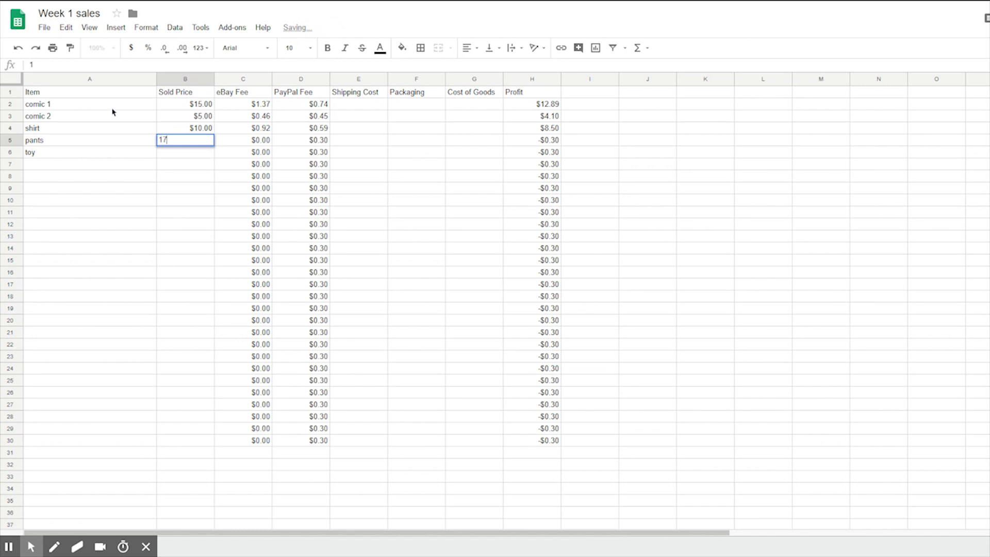
{"action": "key", "text": "Return"}
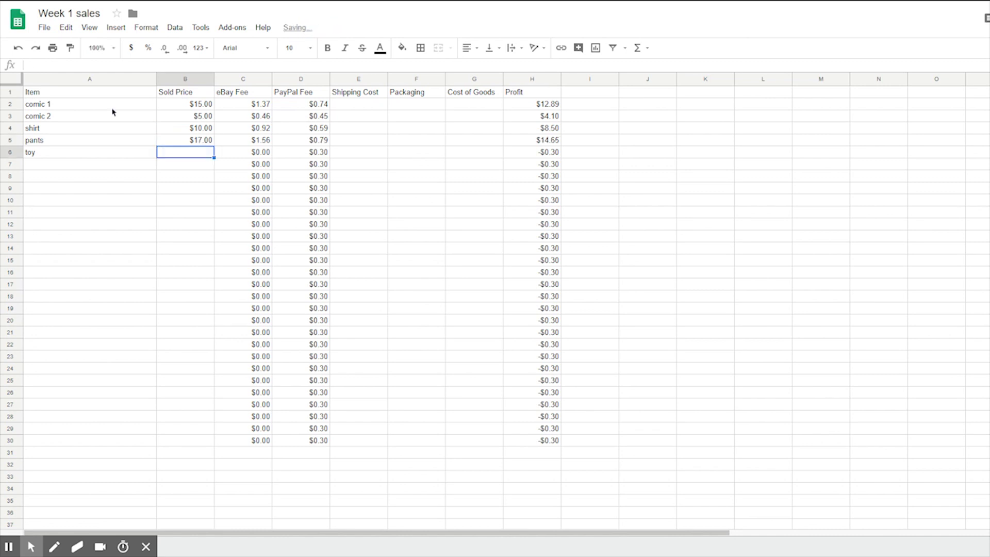
{"action": "type", "text": "20"}
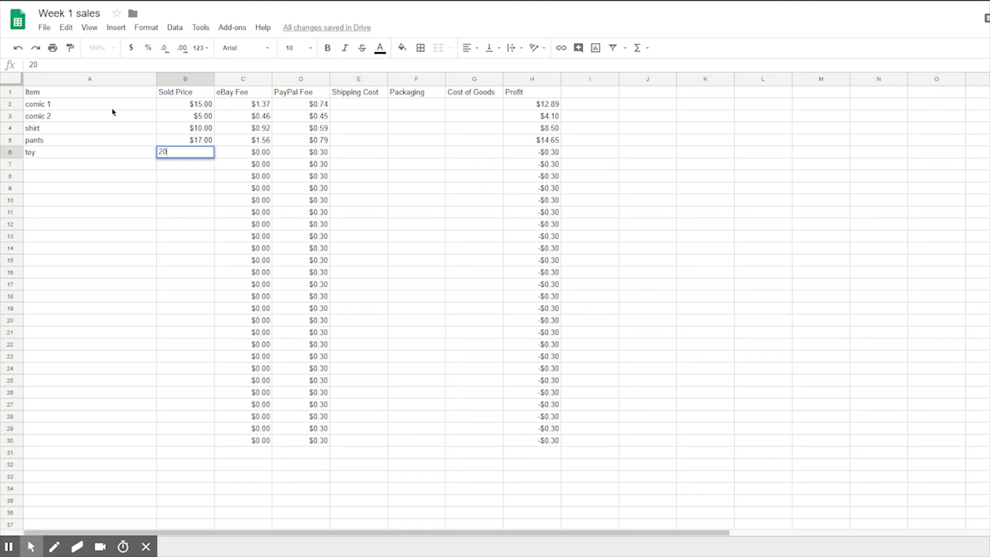
{"action": "key", "text": "Tab"}
Enter a shipping cost of 3.05 for both comic 1 and comic 2
{"action": "key", "text": "Tab"}
{"action": "key", "text": "Tab"}
{"action": "key", "text": "Tab"}
{"action": "key", "text": "Left"}
{"action": "key", "text": "Left"}
{"action": "key", "text": "Up"}
{"action": "key", "text": "Up"}
{"action": "key", "text": "Up"}
{"action": "key", "text": "Up"}
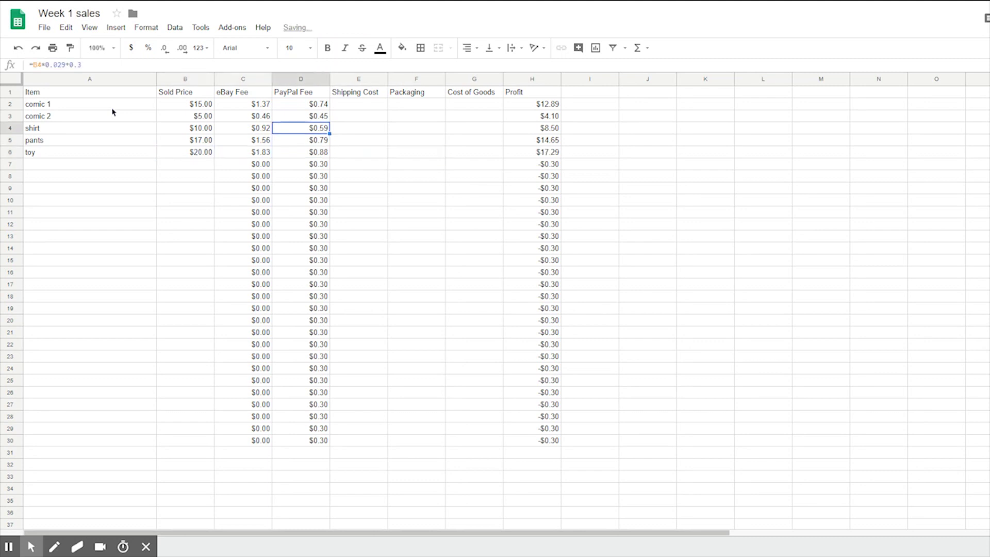
{"action": "key", "text": "Right"}
{"action": "type", "text": "3.05"}
{"action": "key", "text": "Return"}
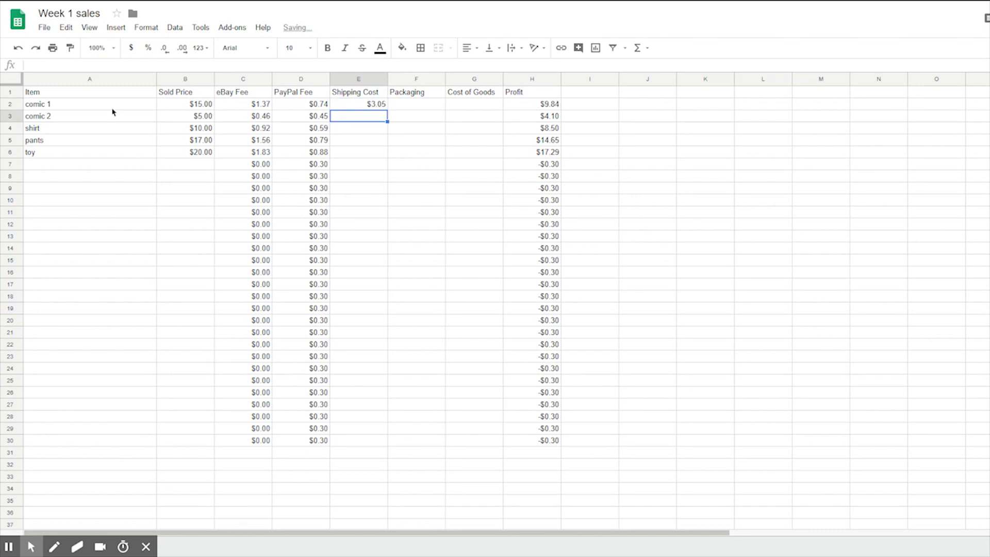
{"action": "type", "text": "3.05"}
{"action": "key", "text": "Return"}
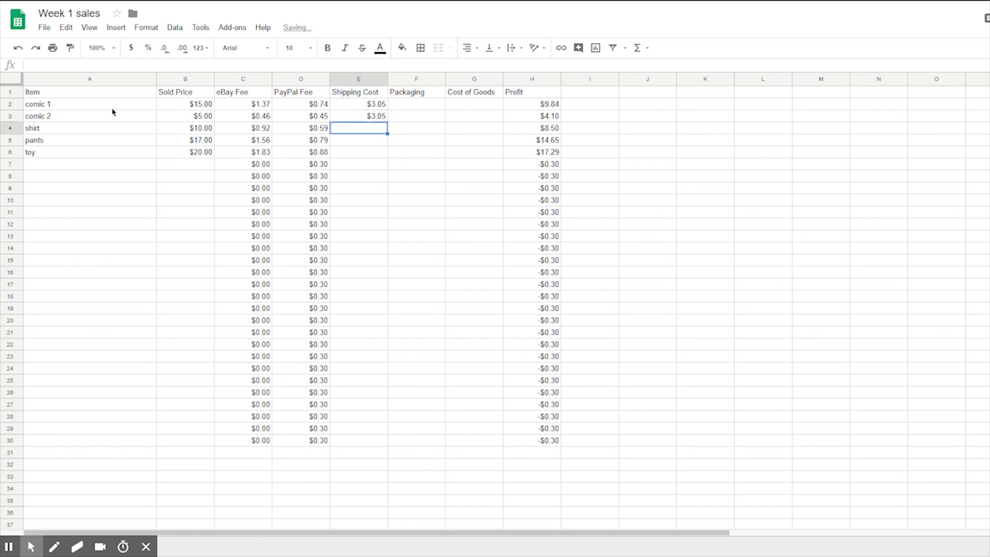
Enter shipping costs of 3.18 for the shirt, 6.90 for the pants and 10.05 for the toy
{"action": "type", "text": "3"}
{"action": "type", "text": ".0"}
{"action": "key", "text": "BackSpace"}
{"action": "key", "text": "BackSpace"}
{"action": "type", "text": ".18"}
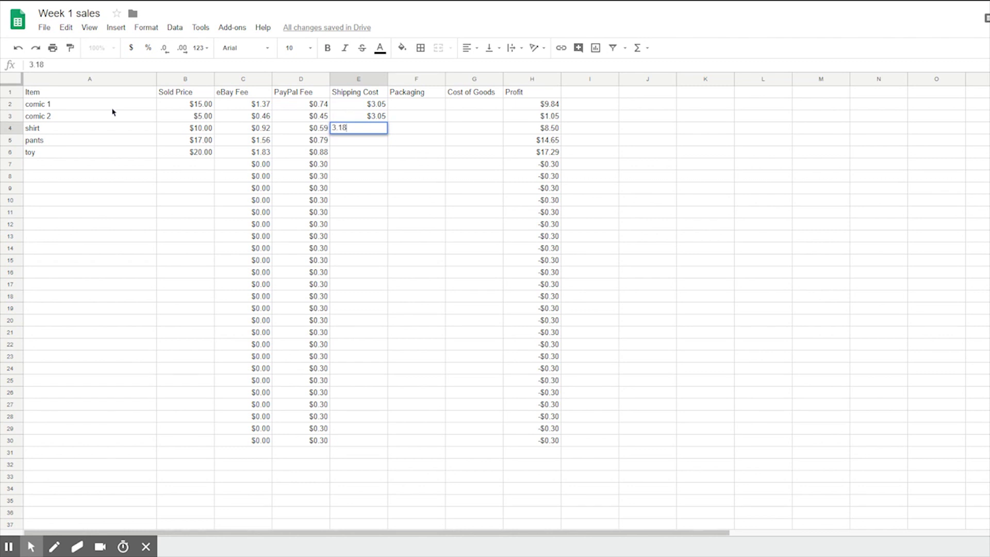
{"action": "key", "text": "Return"}
{"action": "type", "text": "6.90"}
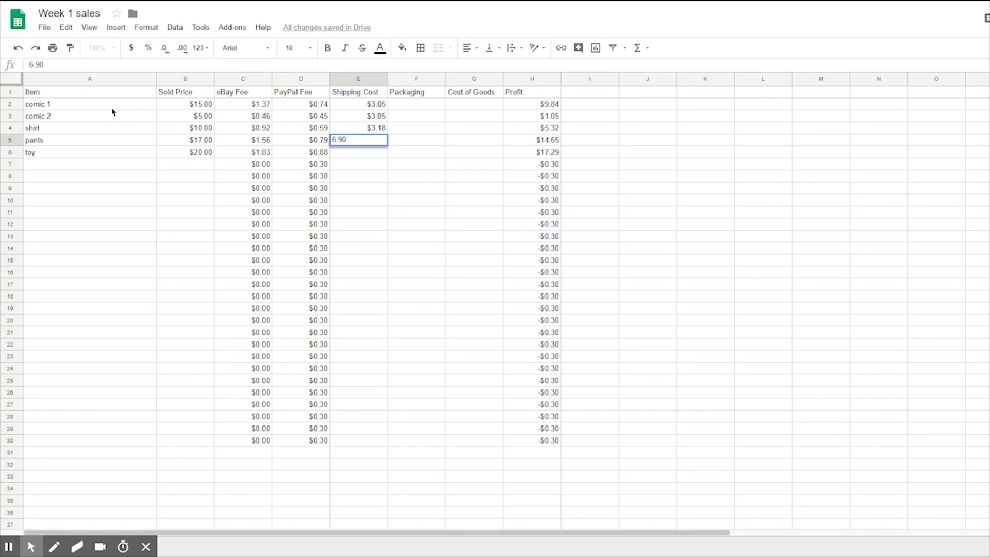
{"action": "key", "text": "Return"}
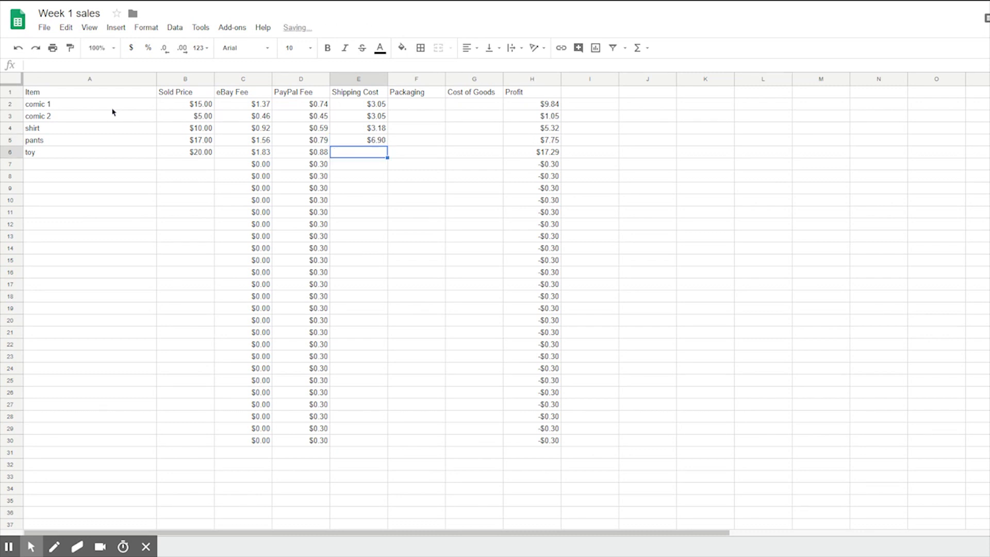
{"action": "type", "text": "10.05"}
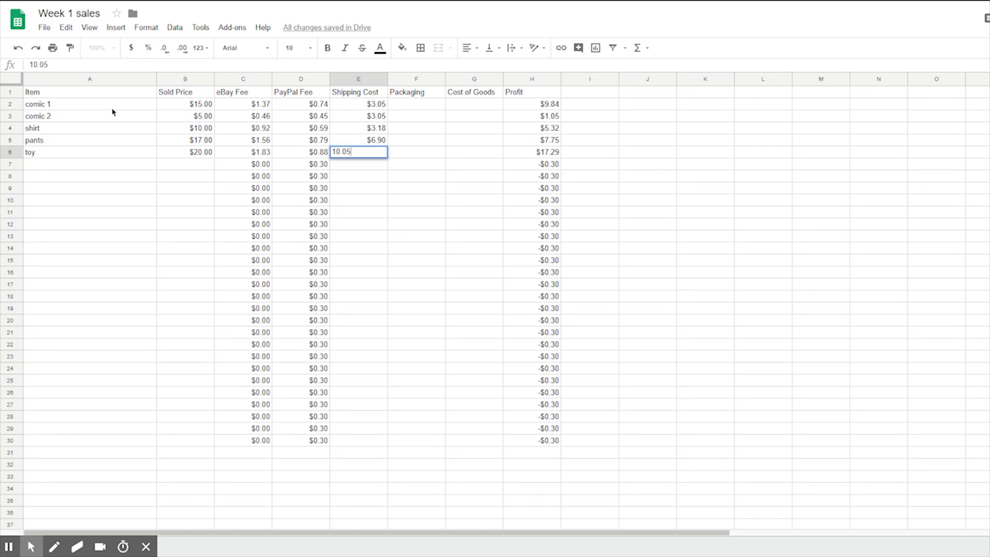
{"action": "key", "text": "Tab"}
Enter packaging costs of 0.10 for comic 1 and 0.15 for comic 2
{"action": "key", "text": "Up"}
{"action": "key", "text": "Up"}
{"action": "key", "text": "Up"}
{"action": "key", "text": "Up"}
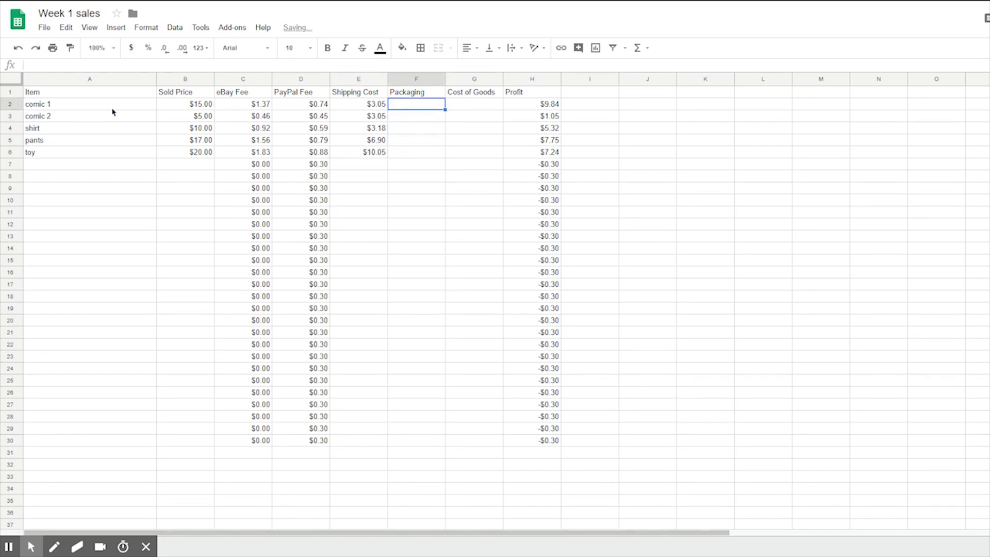
{"action": "type", "text": "0.10"}
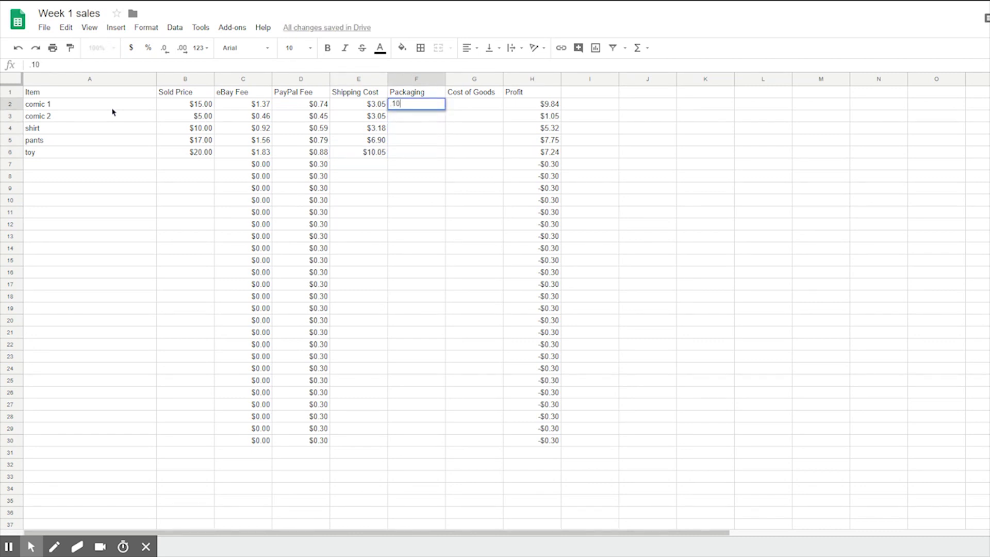
{"action": "key", "text": "Return"}
{"action": "type", "text": "0.15"}
{"action": "key", "text": "Return"}
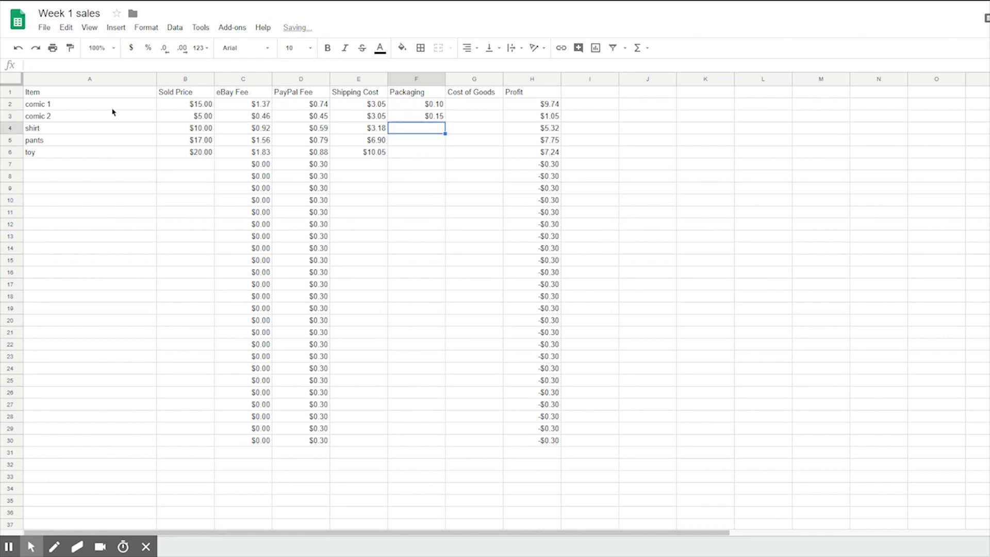
Enter packaging costs of 0.10 for the shirt, 0 for the pants and 0.55 for the toy
{"action": "type", "text": "0.10"}
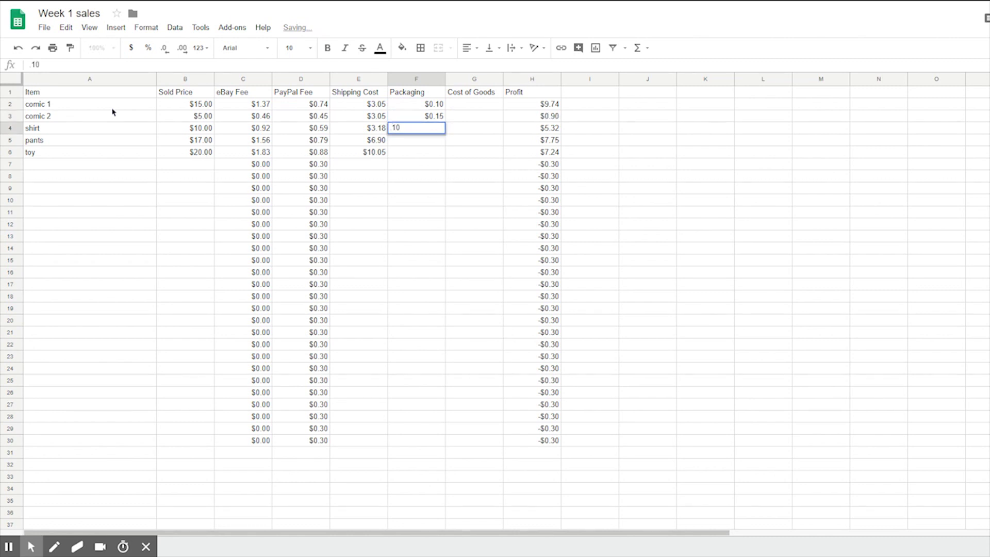
{"action": "key", "text": "Return"}
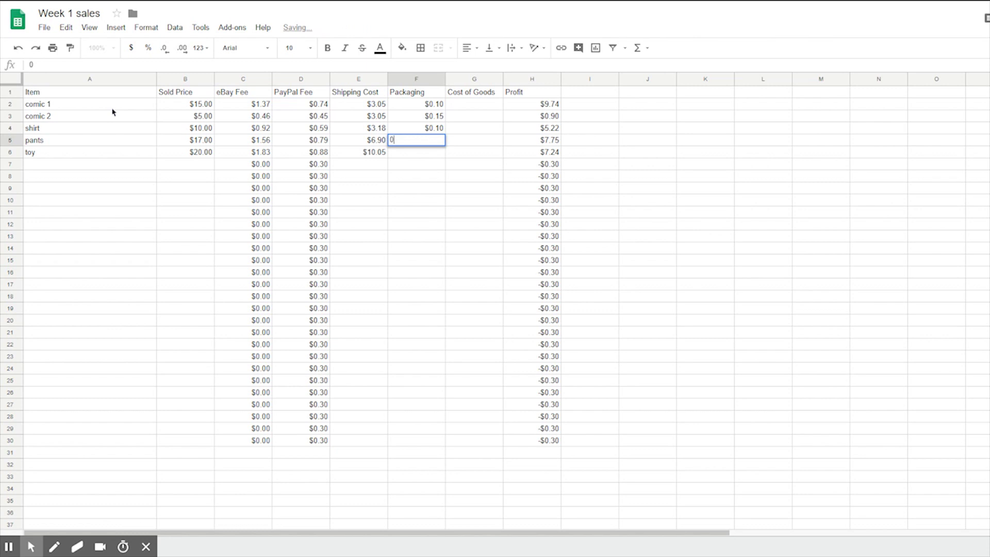
{"action": "key", "text": "Return"}
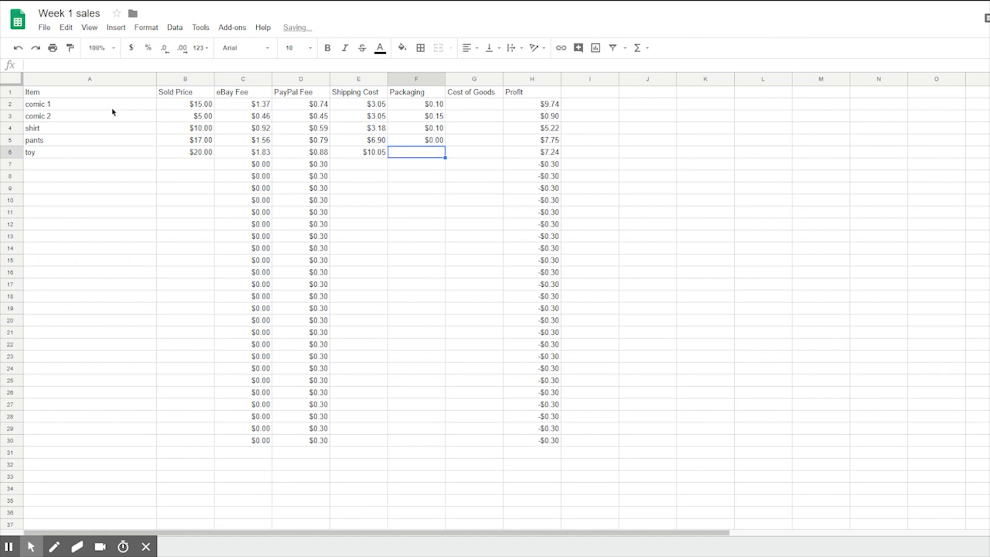
{"action": "key", "text": "Return"}
{"action": "type", "text": ".55"}
{"action": "key", "text": "Tab"}
Enter a cost of goods of 0.50 for both comic 1 and comic 2
{"action": "key", "text": "Up"}
{"action": "key", "text": "Up"}
{"action": "key", "text": "Up"}
{"action": "key", "text": "Up"}
{"action": "type", "text": ".5"}
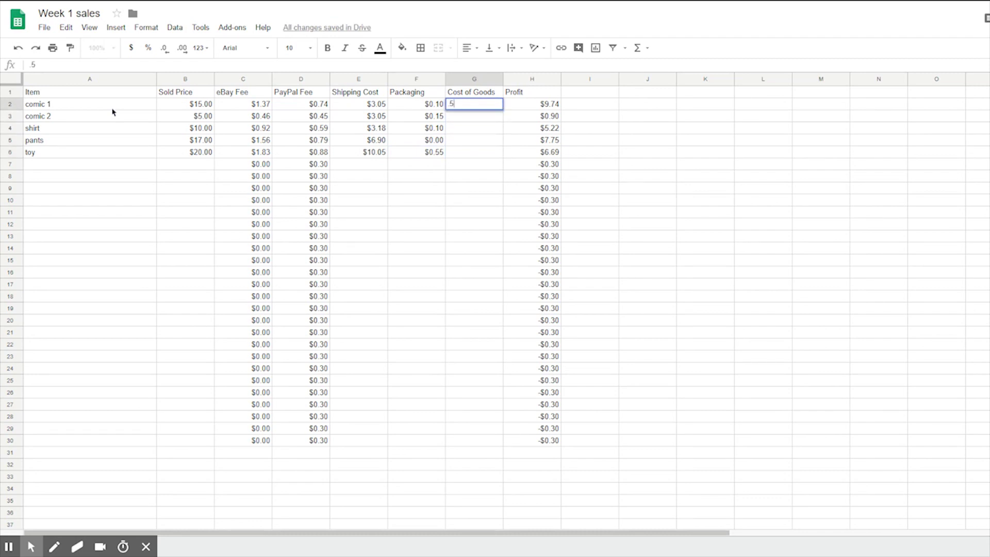
{"action": "key", "text": "Return"}
{"action": "type", "text": ".50"}
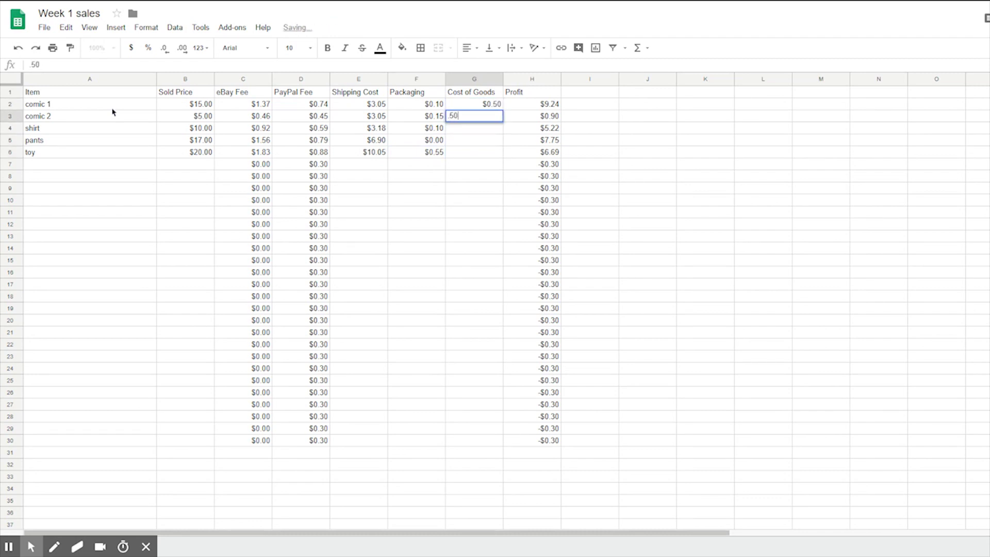
{"action": "key", "text": "Return"}
Enter cost of goods values of 1.00 for the shirt, 5 for the pants and 2 for the toy
{"action": "type", "text": "."}
{"action": "type", "text": "1.00"}
{"action": "key", "text": "Return"}
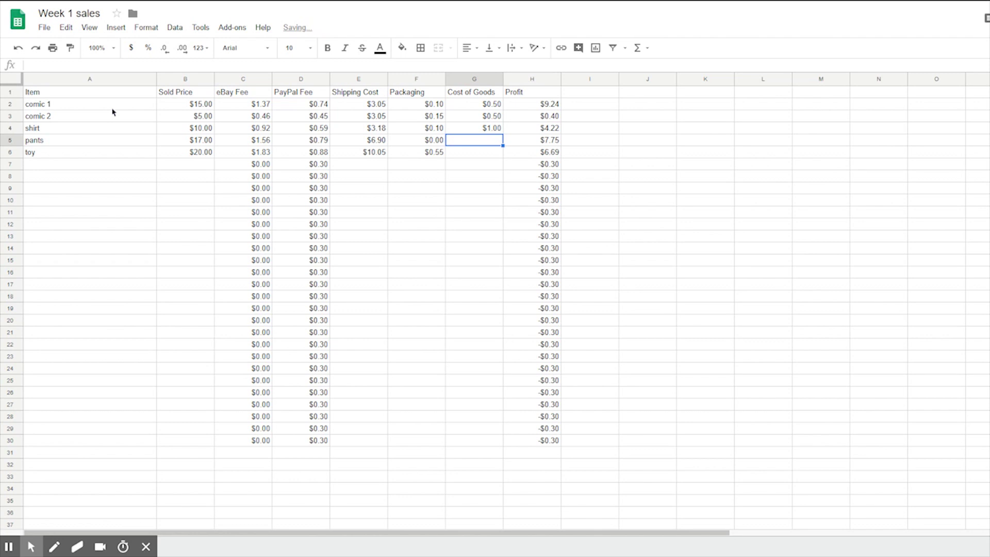
{"action": "type", "text": "5"}
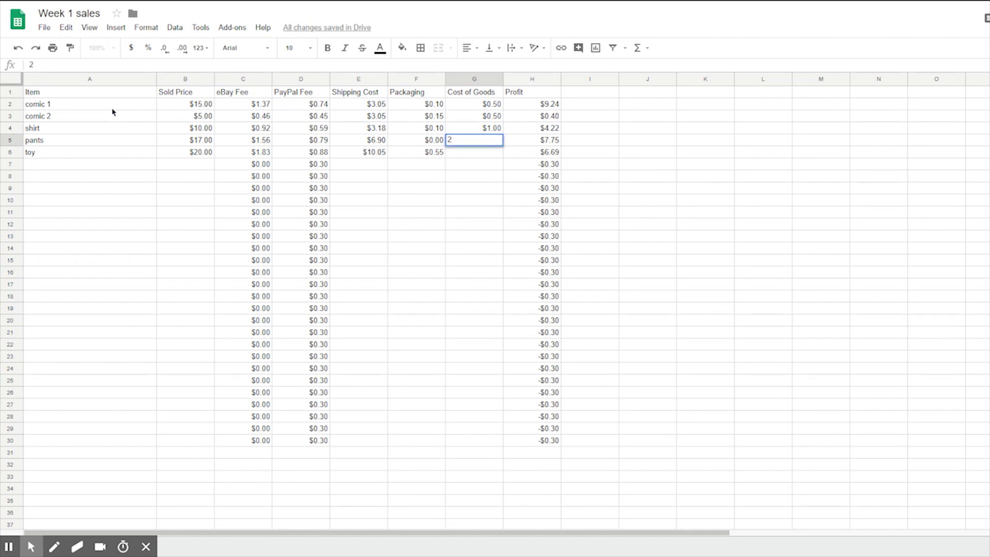
{"action": "key", "text": "Return"}
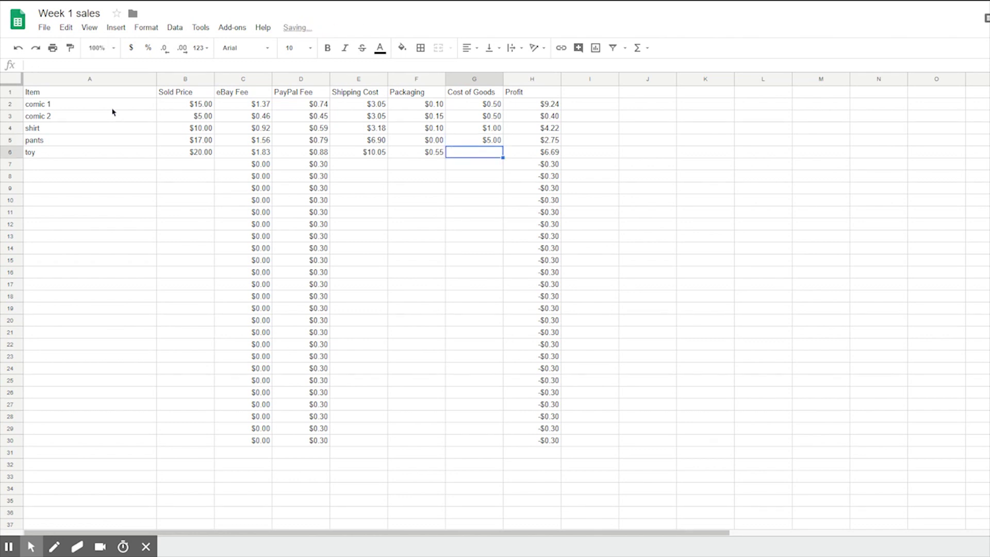
{"action": "type", "text": "2"}
{"action": "key", "text": "Return"}
Examine comic 1's profit in row 2 against its fees, shipping, packaging and cost of goods
{"action": "key", "text": "Up"}
{"action": "key", "text": "Up"}
{"action": "key", "text": "Right"}
{"action": "key", "text": "Right"}
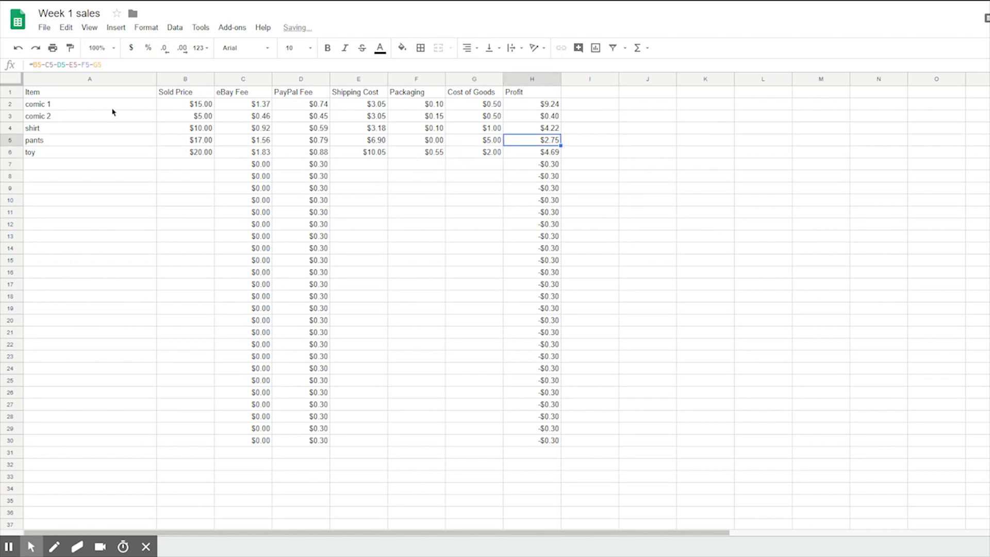
{"action": "key", "text": "Up"}
{"action": "key", "text": "Up"}
{"action": "key", "text": "Up"}
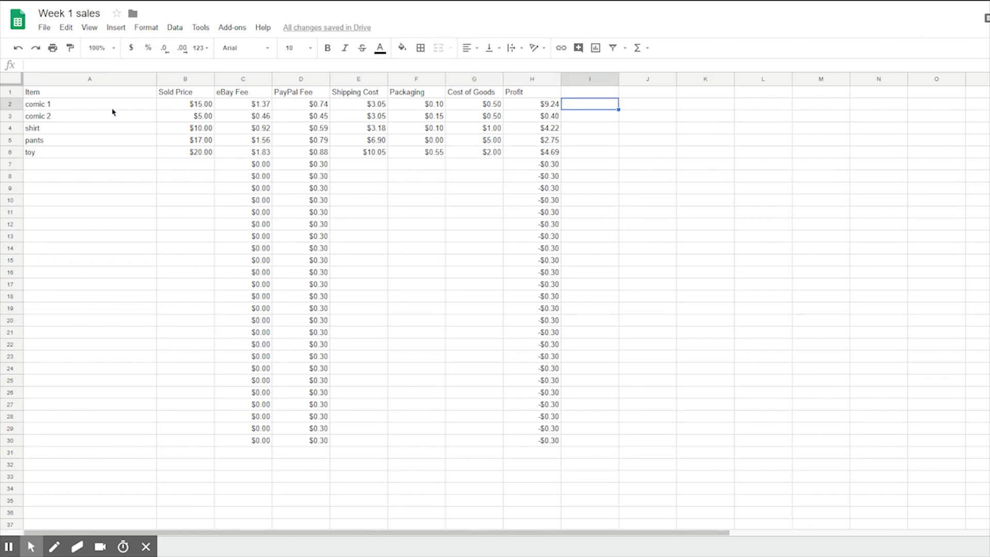
{"action": "key", "text": "Left"}
{"action": "key", "text": "Left"}
{"action": "key", "text": "Left"}
{"action": "key", "text": "Right"}
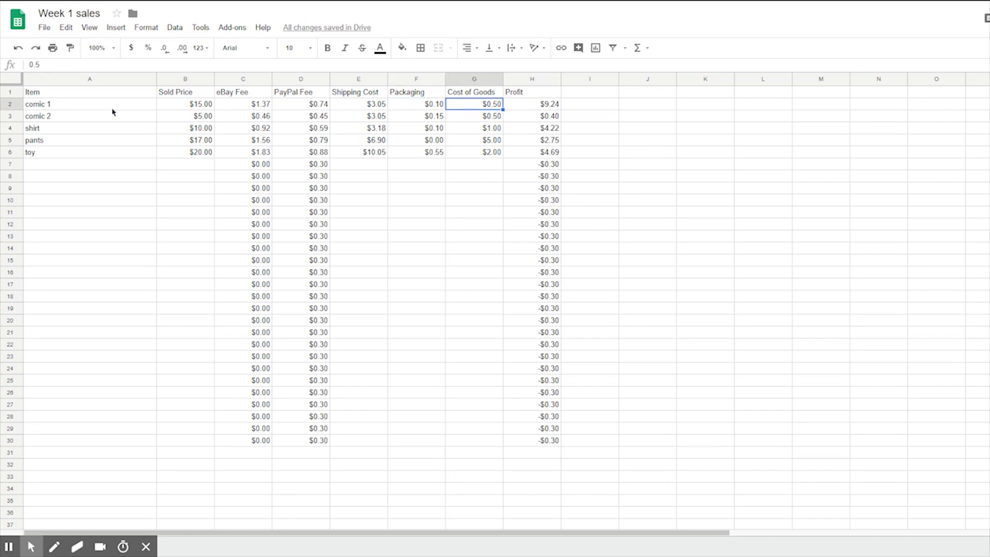
{"action": "key", "text": "Left"}
{"action": "key", "text": "Left"}
{"action": "key", "text": "Left"}
{"action": "key", "text": "Left"}
{"action": "key", "text": "Left"}
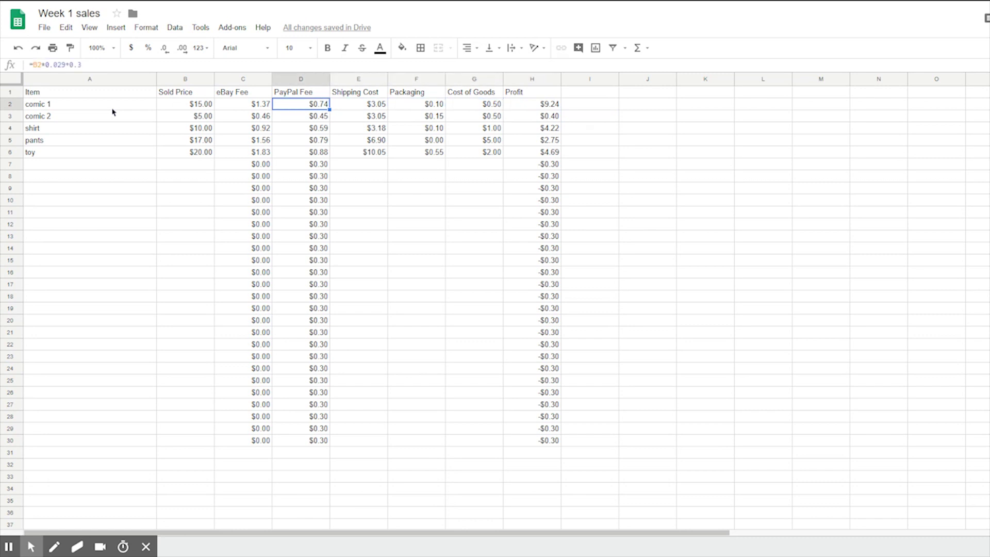
{"action": "key", "text": "Right"}
{"action": "key", "text": "Right"}
{"action": "key", "text": "Right"}
{"action": "key", "text": "Right"}
{"action": "key", "text": "Right"}
{"action": "key", "text": "Right"}
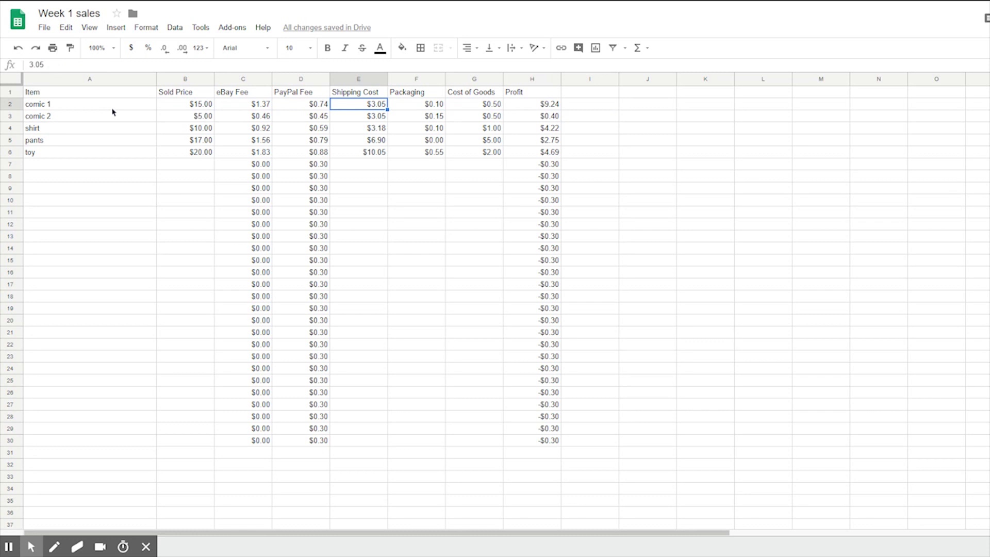
Examine comic 2's profit in row 3 against its sold price, fees and costs
{"action": "key", "text": "Down"}
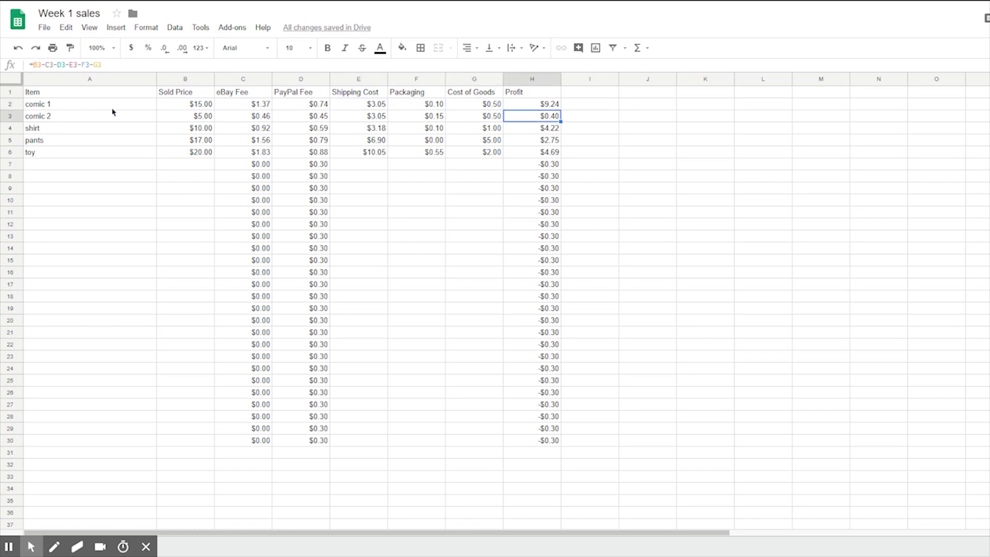
{"action": "key", "text": "Left"}
{"action": "key", "text": "Left"}
{"action": "key", "text": "Left"}
{"action": "key", "text": "Left"}
{"action": "key", "text": "Left"}
{"action": "key", "text": "Right"}
{"action": "key", "text": "Right"}
{"action": "key", "text": "Right"}
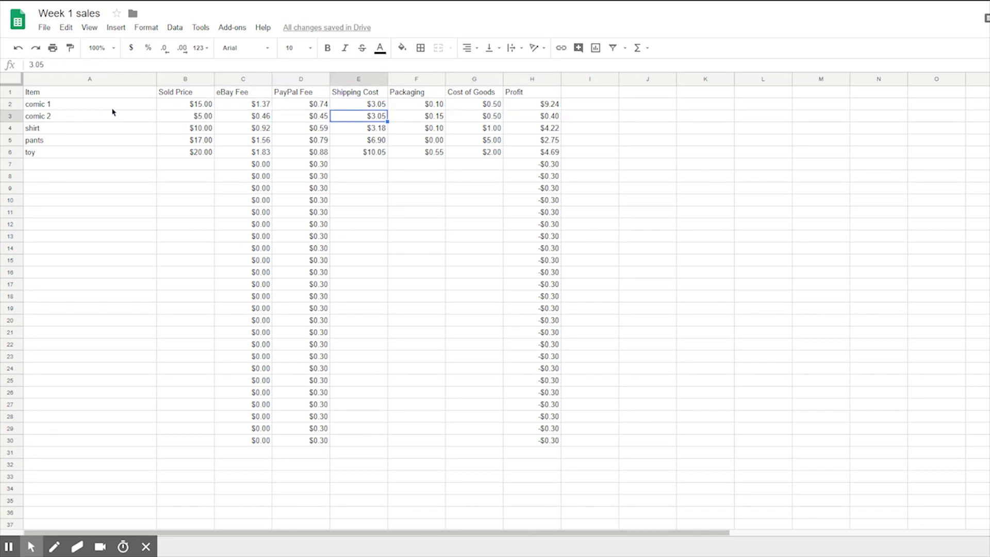
{"action": "key", "text": "Right"}
{"action": "key", "text": "Left"}
{"action": "key", "text": "Left"}
{"action": "key", "text": "Left"}
{"action": "key", "text": "Left"}
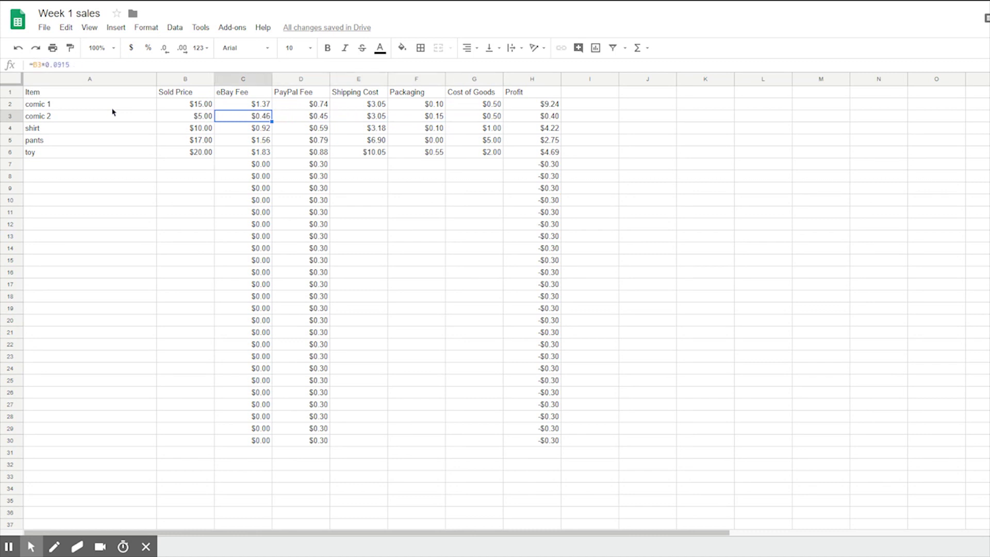
{"action": "key", "text": "Left"}
{"action": "key", "text": "Right"}
{"action": "key", "text": "Right"}
{"action": "key", "text": "Right"}
{"action": "key", "text": "Right"}
{"action": "key", "text": "Right"}
{"action": "key", "text": "Right"}
Compare the shirt's profit in row 4 with its sold price, fees and costs
{"action": "key", "text": "Down"}
{"action": "key", "text": "Down"}
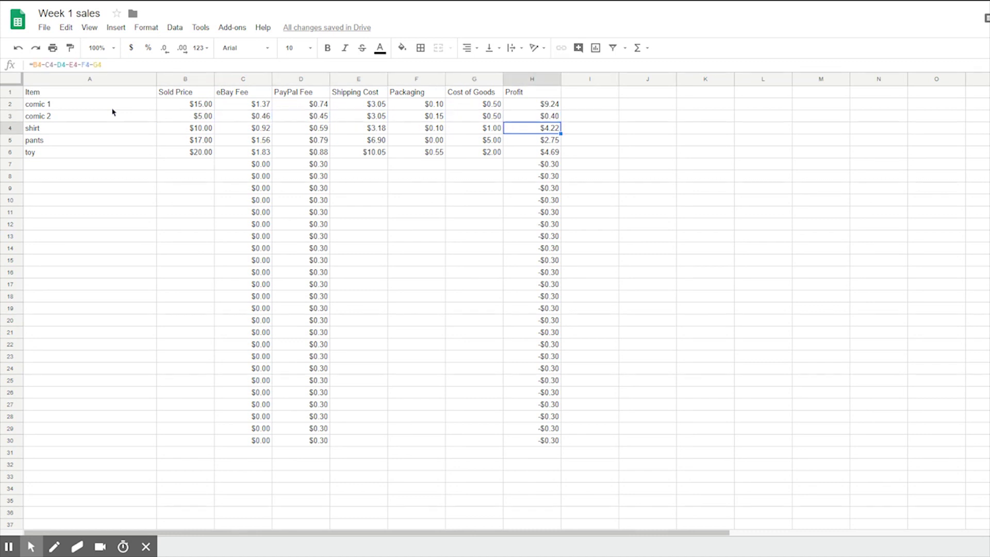
{"action": "key", "text": "Up"}
{"action": "key", "text": "Left"}
{"action": "key", "text": "Left"}
{"action": "key", "text": "Left"}
{"action": "key", "text": "Left"}
{"action": "key", "text": "Left"}
{"action": "key", "text": "Left"}
{"action": "key", "text": "Right"}
{"action": "key", "text": "Right"}
{"action": "key", "text": "Right"}
{"action": "key", "text": "Right"}
{"action": "key", "text": "Right"}
{"action": "key", "text": "Right"}
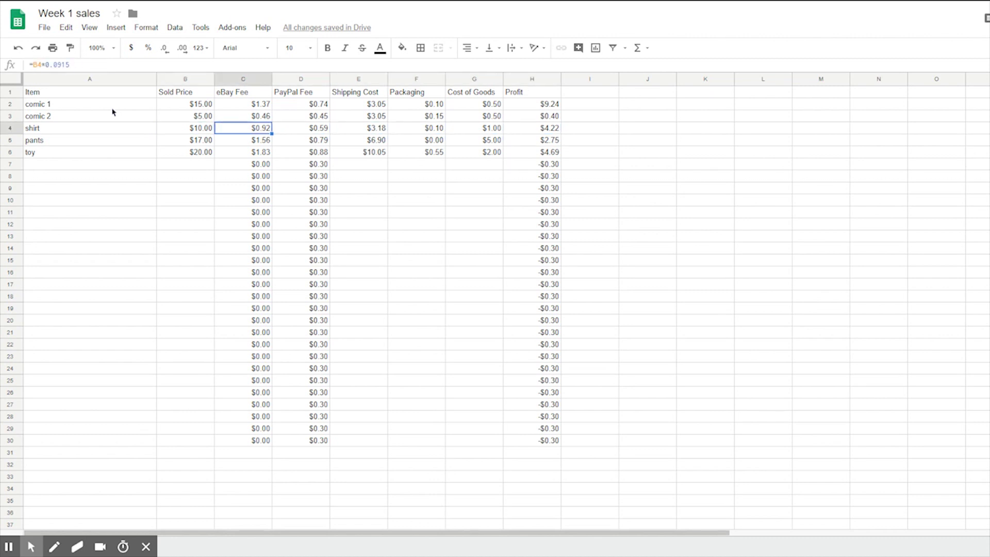
{"action": "key", "text": "Left"}
{"action": "key", "text": "Up"}
{"action": "key", "text": "Down"}
{"action": "key", "text": "Left"}
{"action": "key", "text": "Left"}
{"action": "key", "text": "Left"}
{"action": "key", "text": "Left"}
{"action": "key", "text": "Left"}
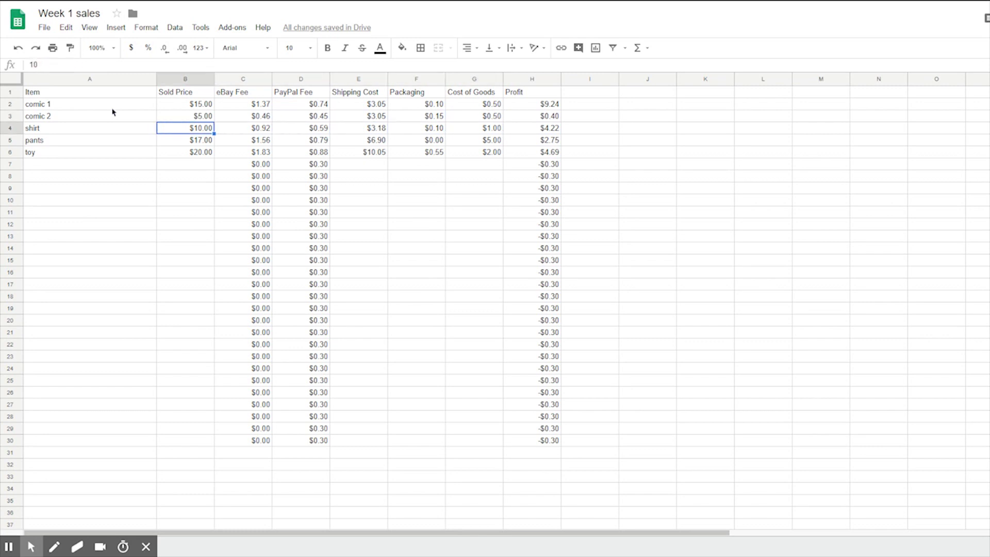
Review the shirt's row 4 from its sold price through each fee and cost to its profit
{"action": "key", "text": "Right"}
{"action": "key", "text": "Right"}
{"action": "key", "text": "Right"}
{"action": "key", "text": "Right"}
{"action": "key", "text": "Right"}
{"action": "key", "text": "Right"}
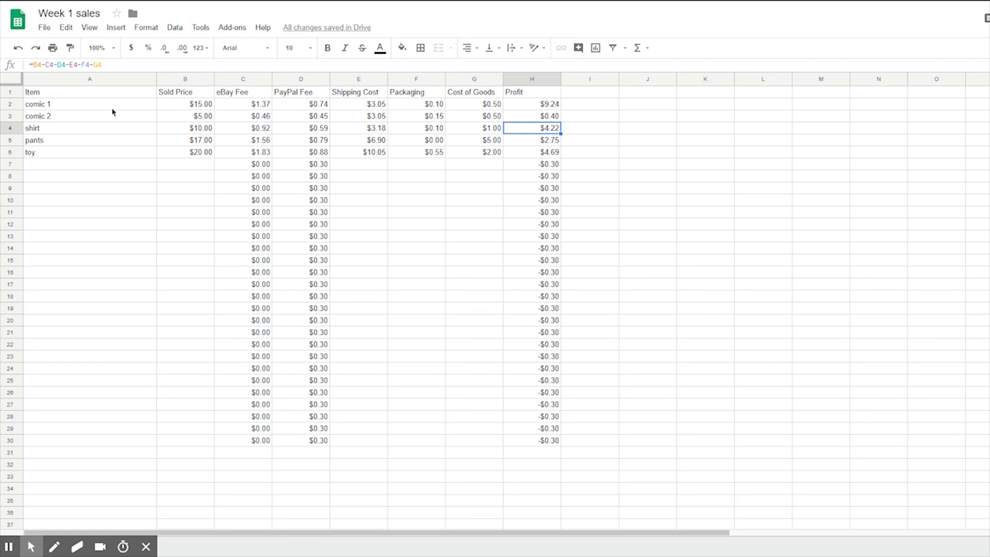
Examine the pants' sold price, fees, shipping, packaging and cost of goods in row 5 against their profit
{"action": "key", "text": "Down"}
{"action": "key", "text": "Left"}
{"action": "key", "text": "Left"}
{"action": "key", "text": "Left"}
{"action": "key", "text": "Left"}
{"action": "key", "text": "Left"}
{"action": "key", "text": "Left"}
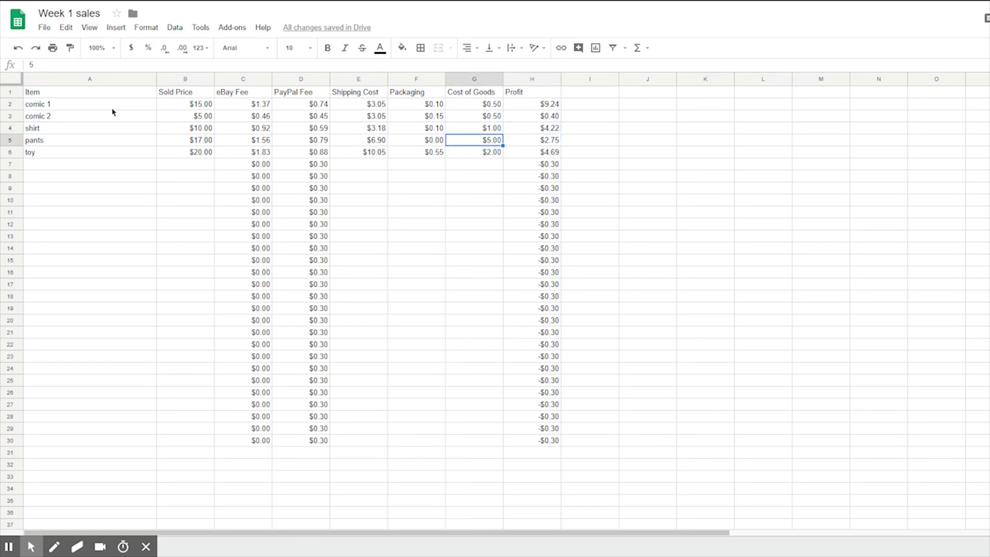
{"action": "key", "text": "Right"}
{"action": "key", "text": "Right"}
{"action": "key", "text": "Right"}
{"action": "key", "text": "Right"}
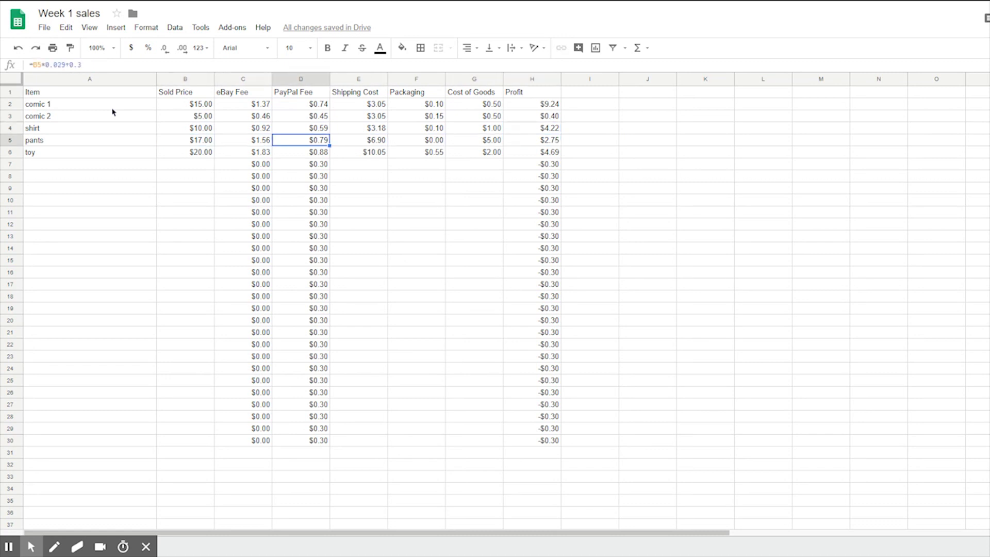
{"action": "key", "text": "Left"}
{"action": "key", "text": "Right"}
{"action": "key", "text": "Right"}
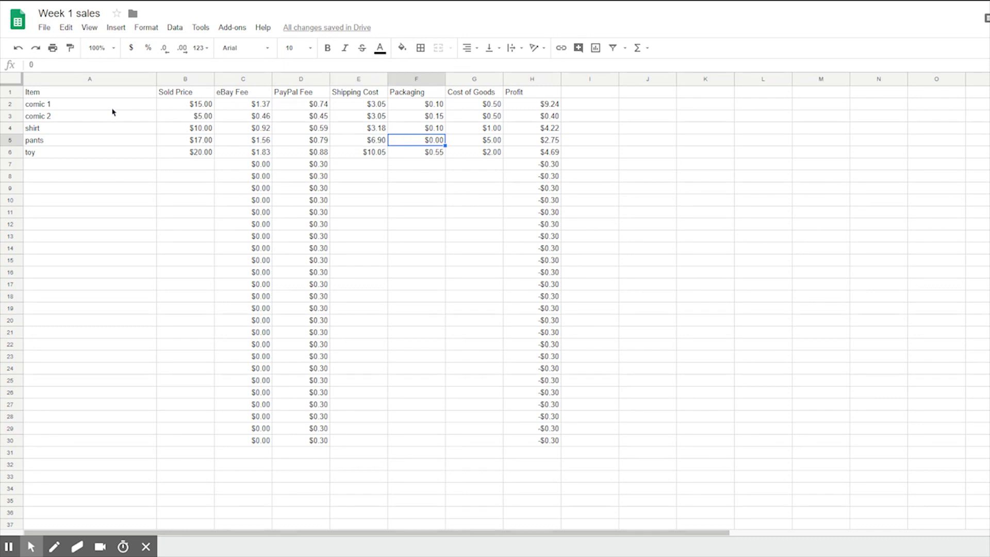
{"action": "key", "text": "Right"}
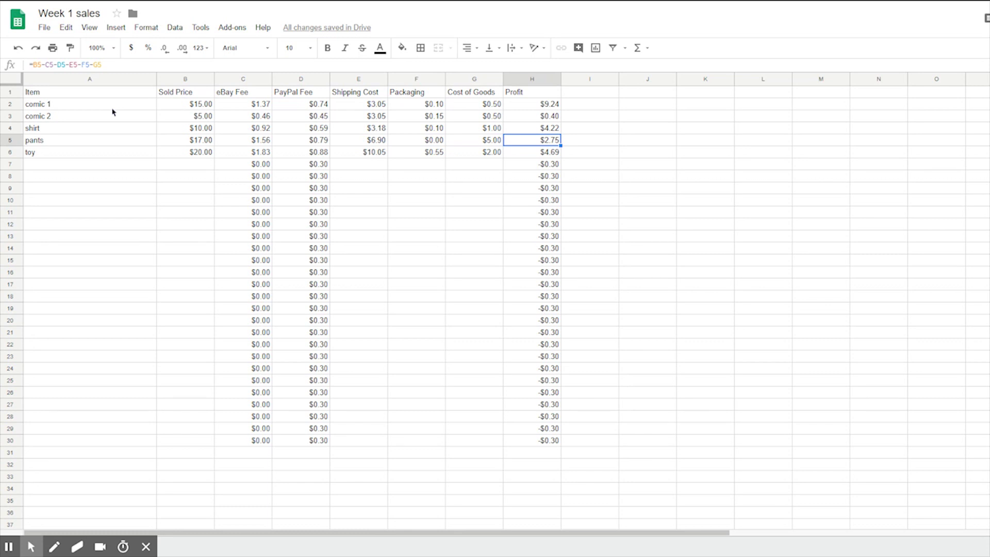
Examine the toy's fees, shipping cost, packaging and cost of goods in row 6
{"action": "key", "text": "Down"}
{"action": "key", "text": "Left"}
{"action": "key", "text": "Left"}
{"action": "key", "text": "Left"}
{"action": "key", "text": "Left"}
{"action": "key", "text": "Left"}
{"action": "key", "text": "Right"}
{"action": "key", "text": "Right"}
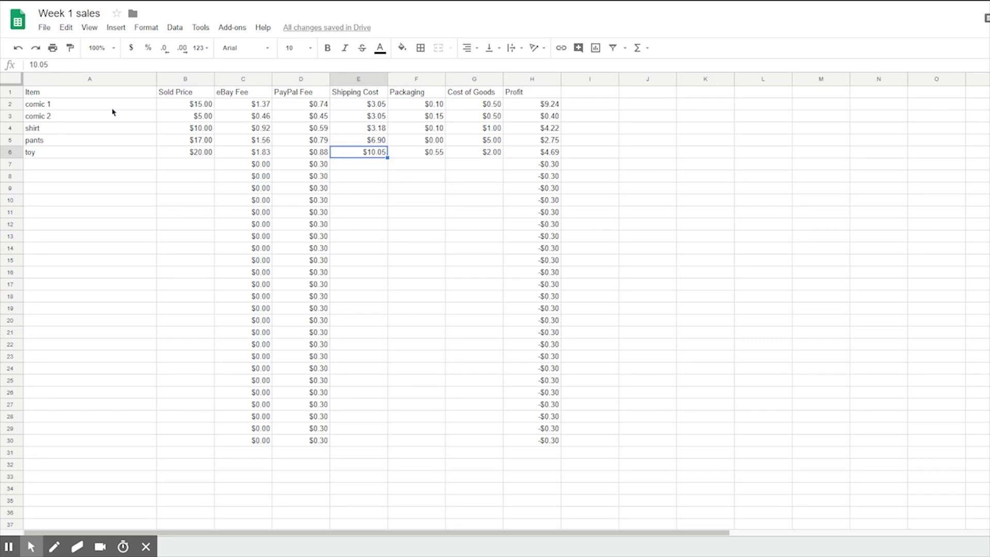
{"action": "key", "text": "Right"}
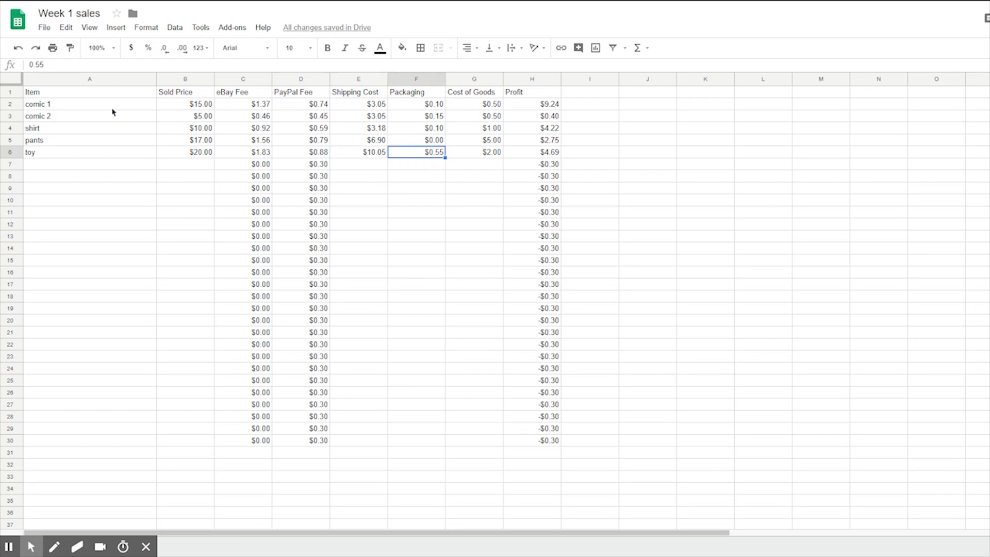
{"action": "key", "text": "Right"}
{"action": "key", "text": "Left"}
{"action": "key", "text": "Right"}
Compare the toy's sold price in row 6 with its profit
{"action": "key", "text": "Left"}
{"action": "key", "text": "Left"}
{"action": "key", "text": "Left"}
{"action": "key", "text": "Left"}
{"action": "key", "text": "Left"}
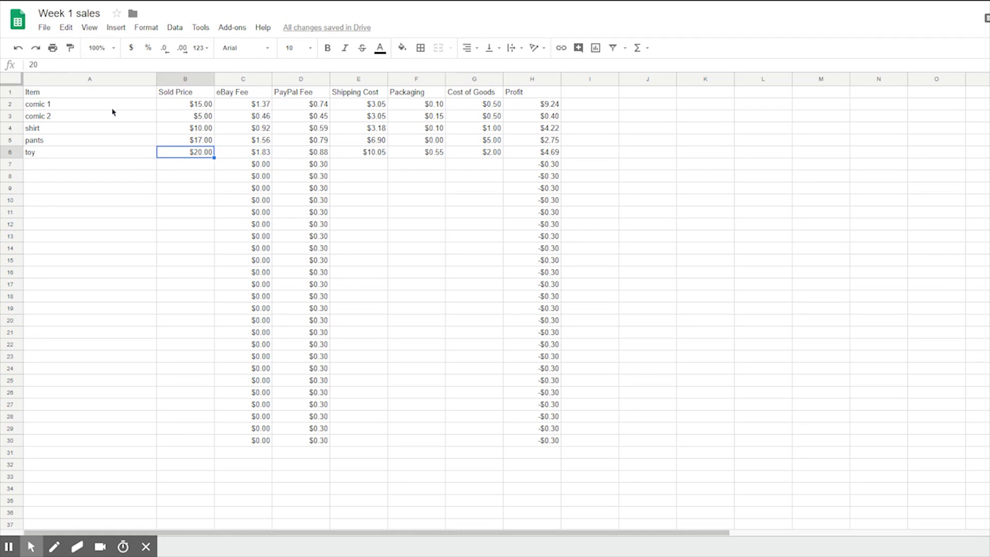
{"action": "key", "text": "Right"}
{"action": "key", "text": "Right"}
{"action": "key", "text": "Right"}
{"action": "key", "text": "Right"}
{"action": "key", "text": "Right"}
{"action": "key", "text": "Right"}
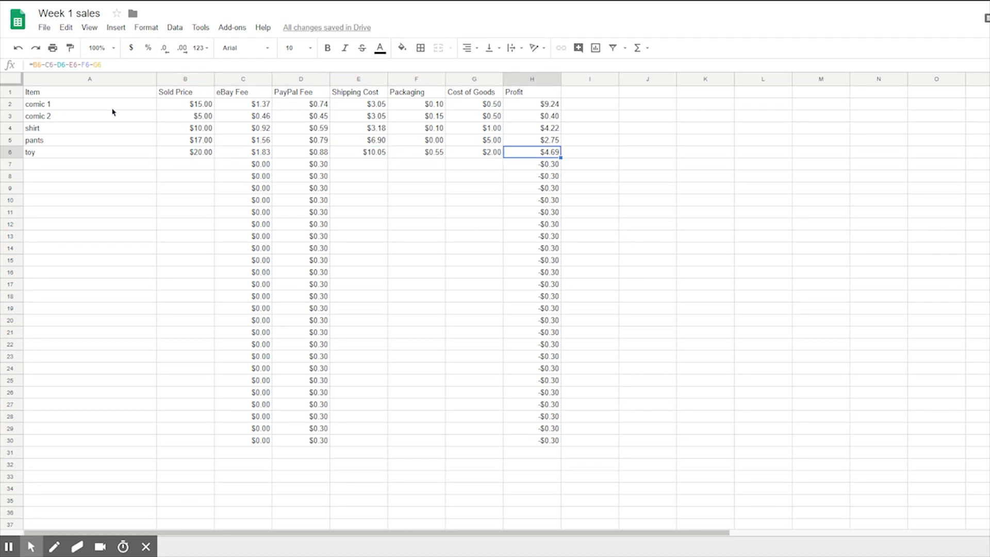
Revisit comic 2's packaging and cost of goods in row 3 and check its profit again
{"action": "key", "text": "Left"}
{"action": "key", "text": "Left"}
{"action": "key", "text": "Up"}
{"action": "key", "text": "Up"}
{"action": "key", "text": "Up"}
{"action": "key", "text": "Right"}
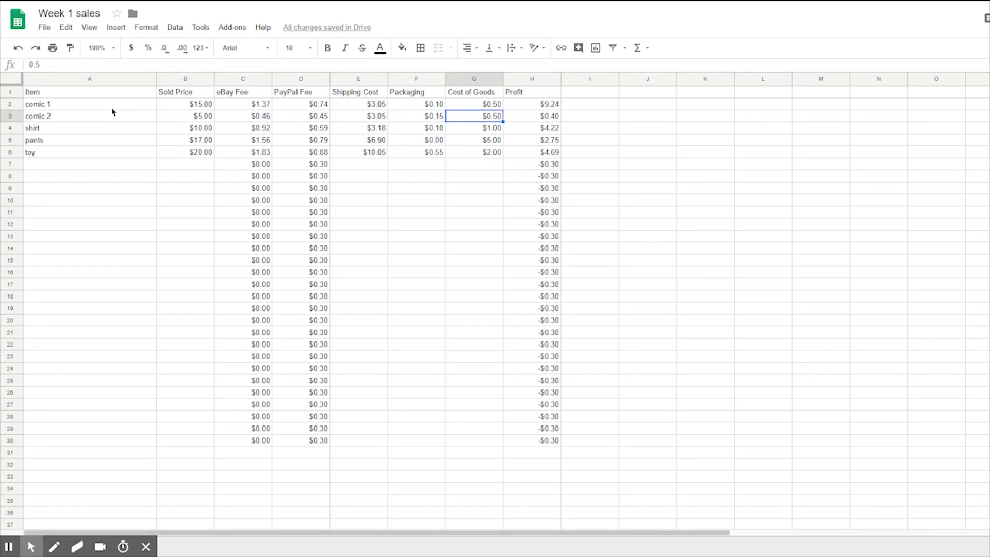
{"action": "key", "text": "Right"}
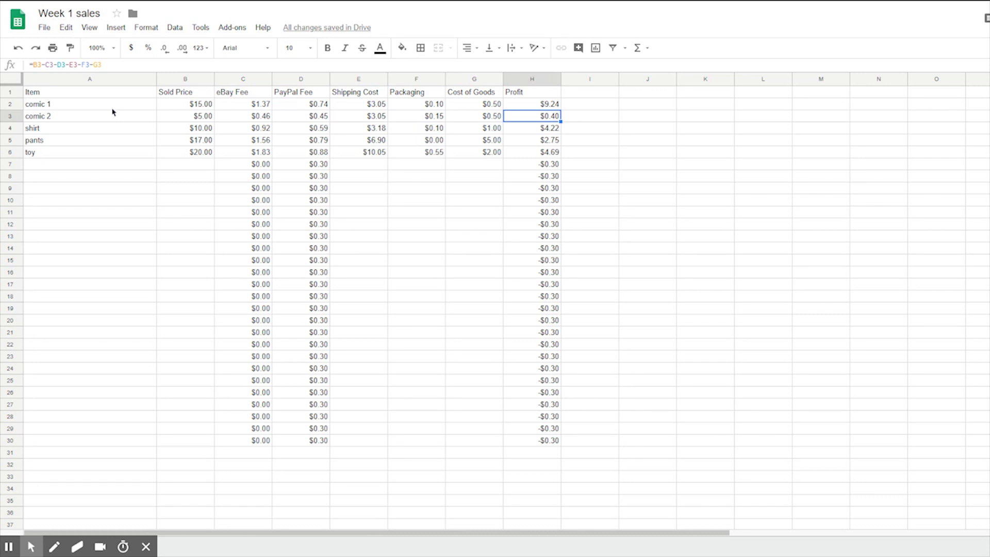
Set comic 1's sold price in row 2 to 150
{"action": "key", "text": "Up"}
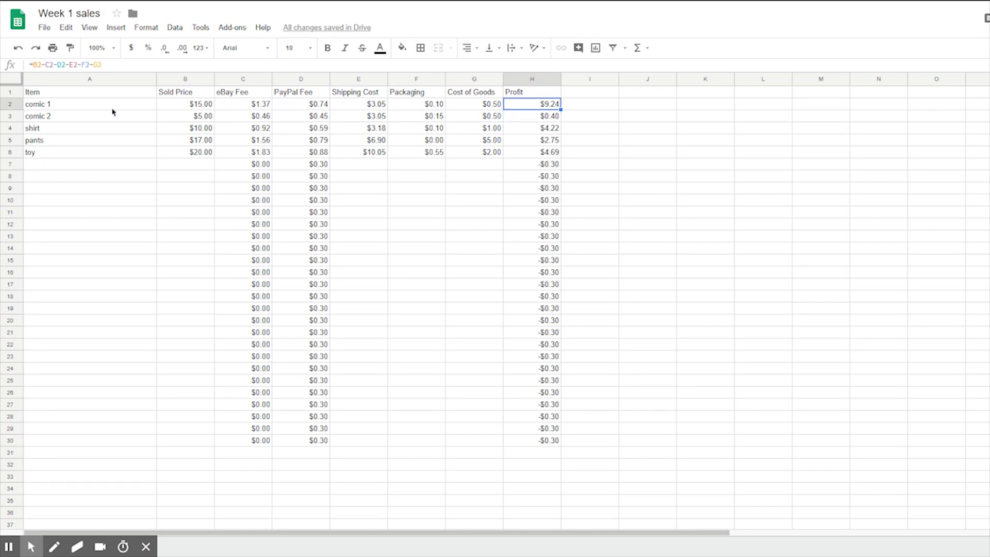
{"action": "key", "text": "Left"}
{"action": "key", "text": "Left"}
{"action": "key", "text": "Left"}
{"action": "key", "text": "Left"}
{"action": "key", "text": "Left"}
{"action": "key", "text": "Left"}
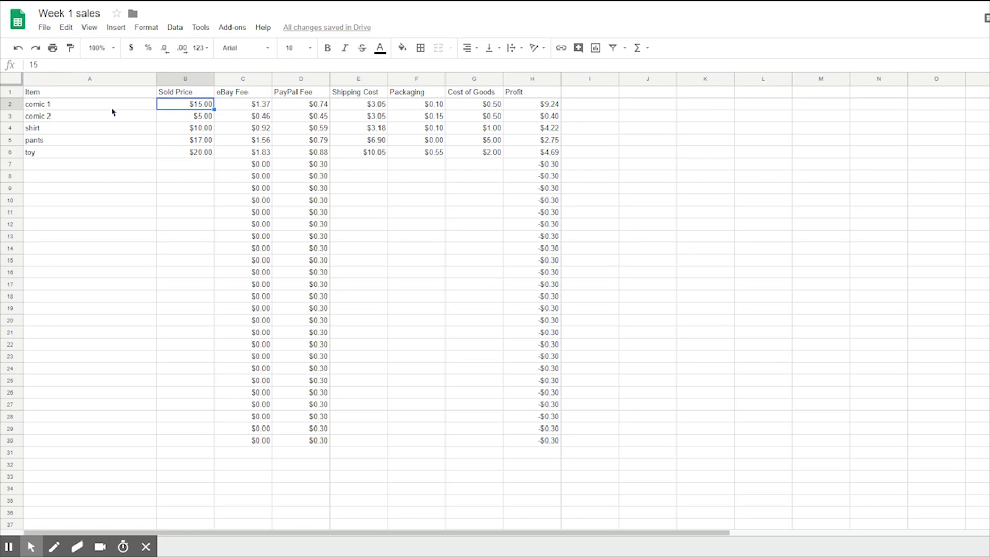
{"action": "type", "text": "150"}
{"action": "key", "text": "Tab"}
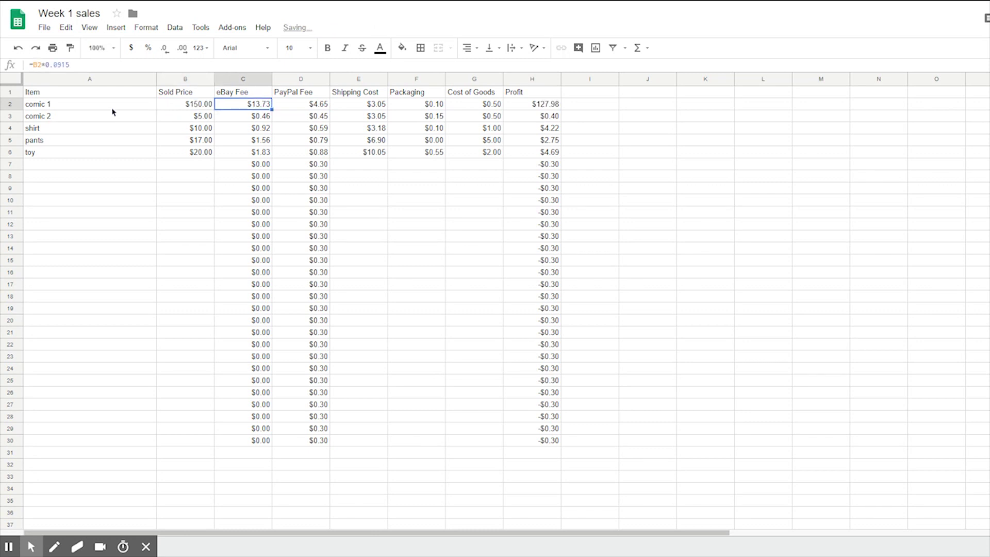
Set comic 1's cost of goods in row 2 to 80
{"action": "key", "text": "Right"}
{"action": "key", "text": "Right"}
{"action": "key", "text": "Right"}
{"action": "key", "text": "Right"}
{"action": "type", "text": "80"}
{"action": "key", "text": "Left"}
{"action": "key", "text": "Right"}
{"action": "key", "text": "Right"}
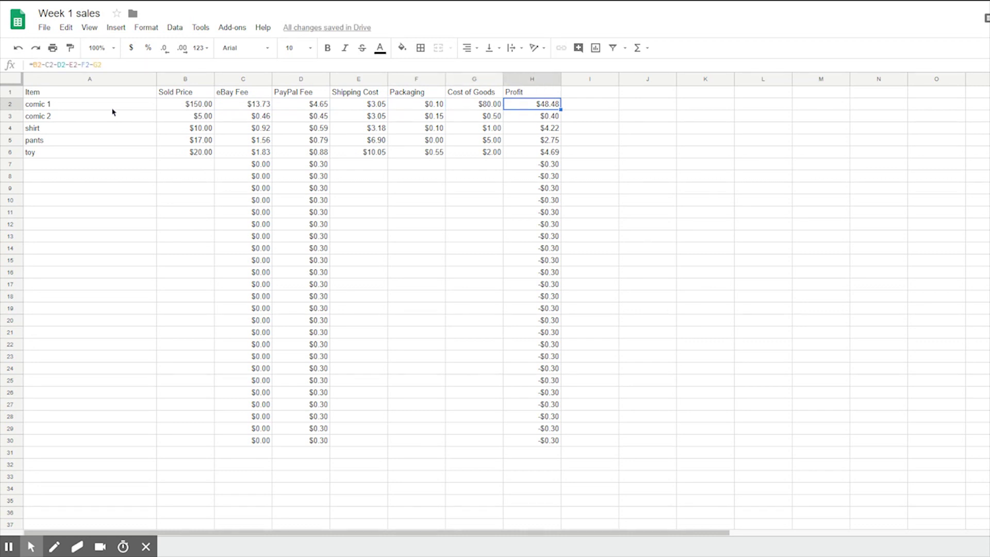
Compare comic 1's profit with its new cost of goods and its packaging in row 2
{"action": "key", "text": "Left"}
{"action": "key", "text": "Right"}
{"action": "key", "text": "Left"}
{"action": "key", "text": "Left"}
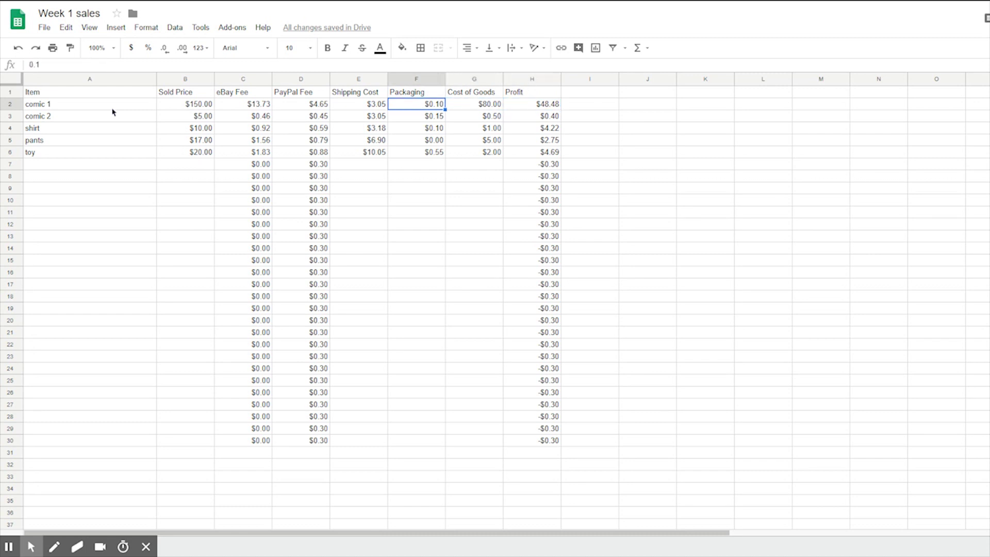
{"action": "key", "text": "Right"}
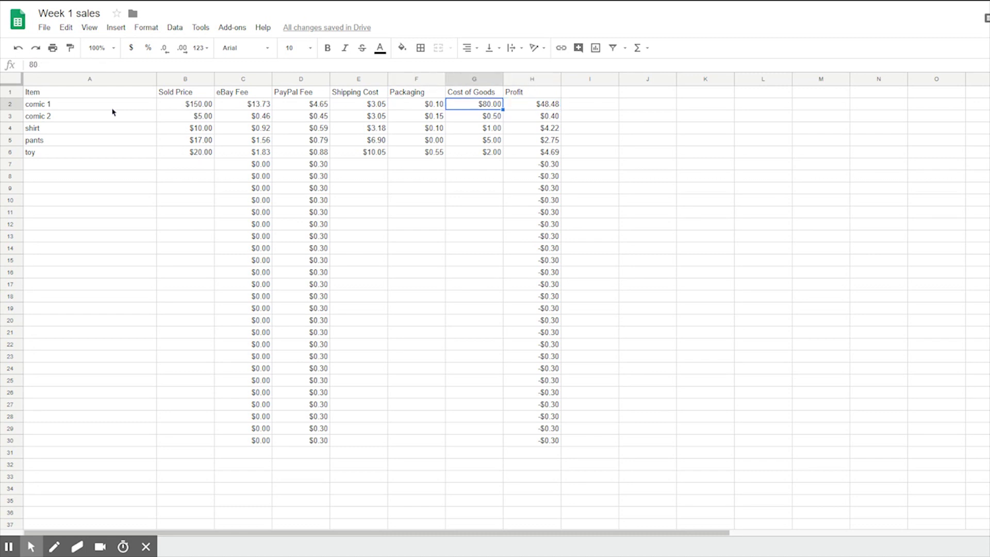
{"action": "key", "text": "Right"}
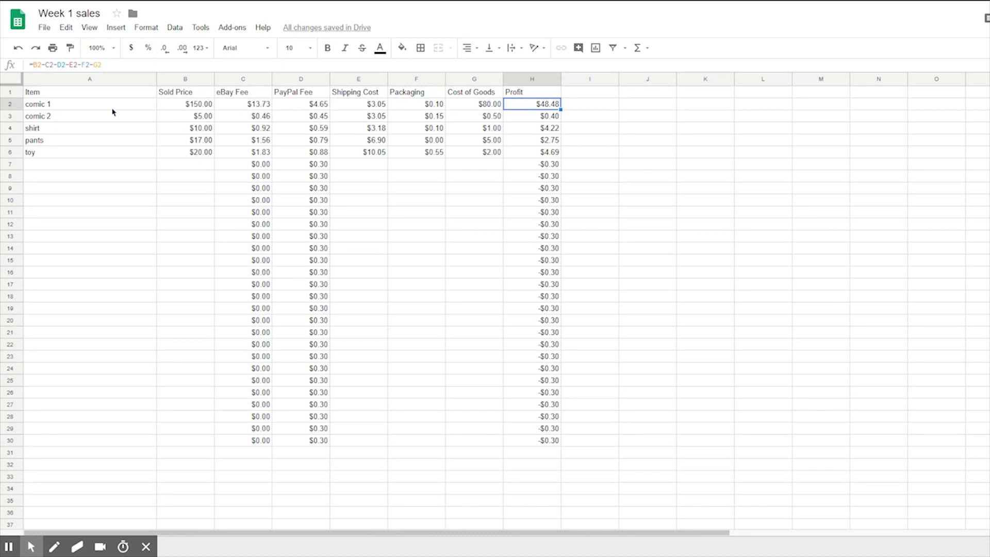
Add the label "Total Weeks Sales" in cell J2, beside the sales table
{"action": "key", "text": "Right"}
{"action": "key", "text": "Right"}
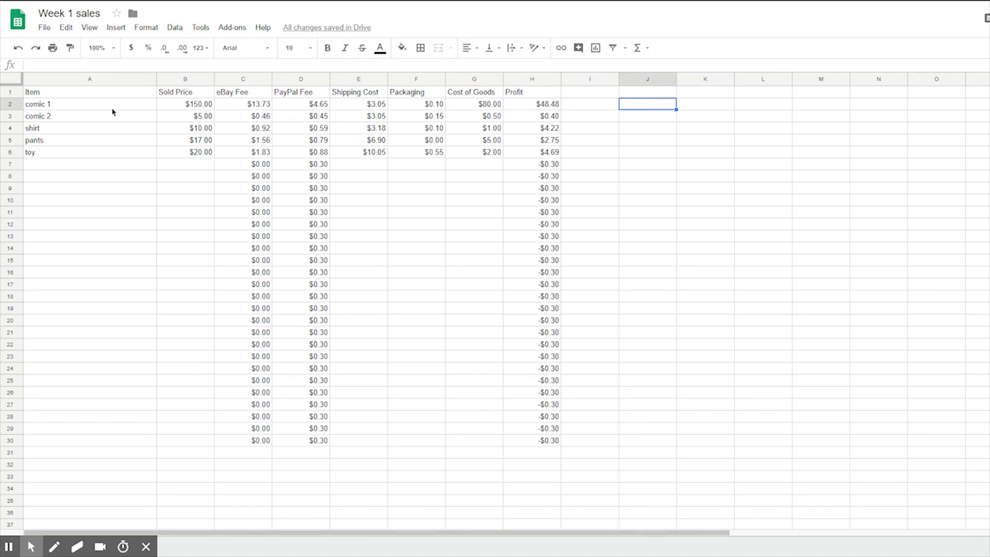
{"action": "type", "text": "Total "}
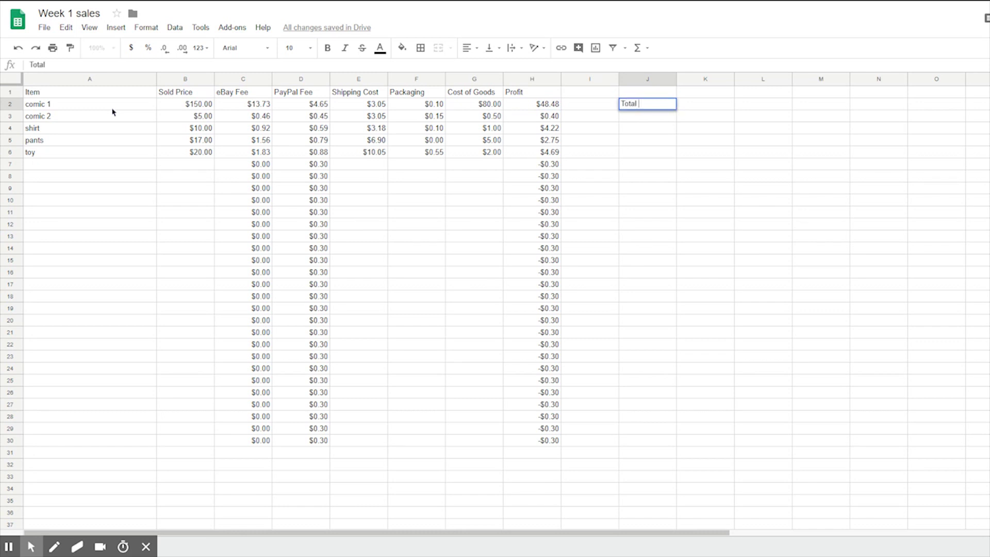
{"action": "type", "text": "Weeks Sales"}
{"action": "key", "text": "Return"}
{"action": "key", "text": "Up"}
{"action": "key", "text": "Down"}
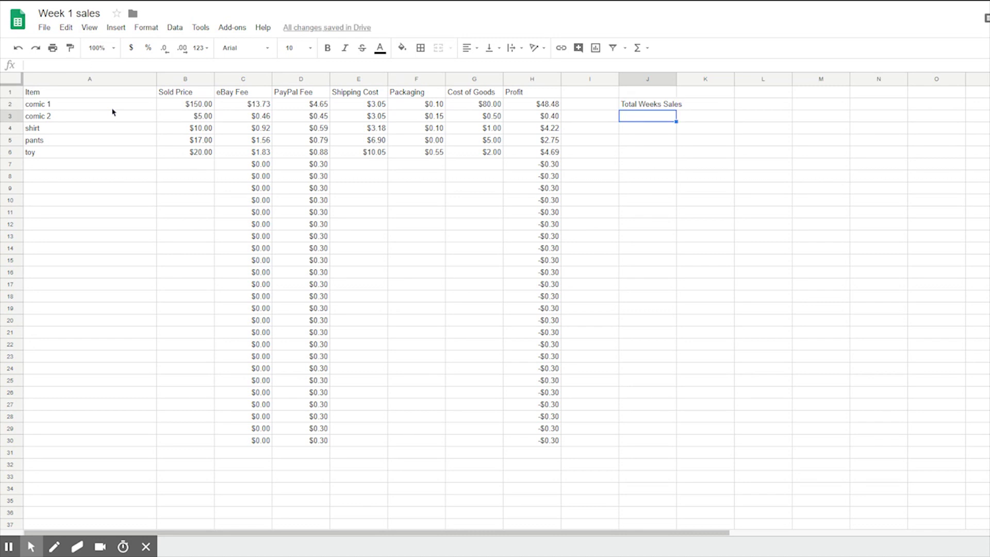
Enter a SUM formula in cell J3 that adds the profits in H2:H6
{"action": "left_click", "coordinate": [643, 49]}
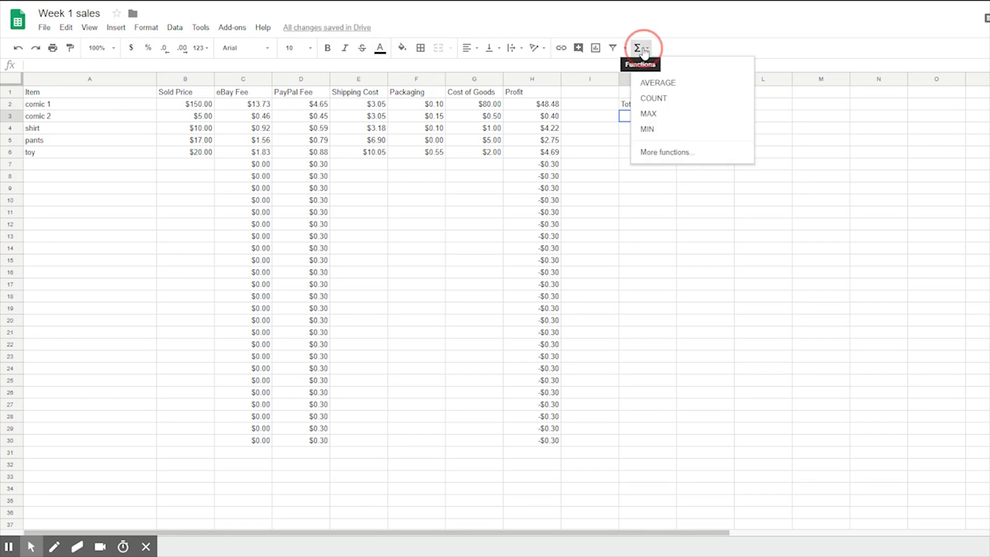
{"action": "left_click", "coordinate": [658, 70]}
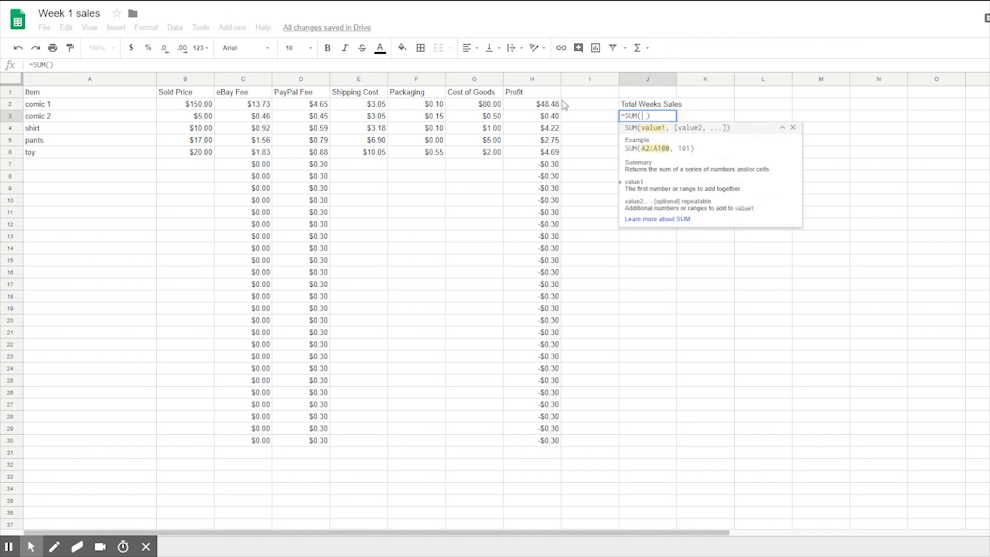
{"action": "left_click_drag", "start_coordinate": [556, 107], "coordinate": [551, 156]}
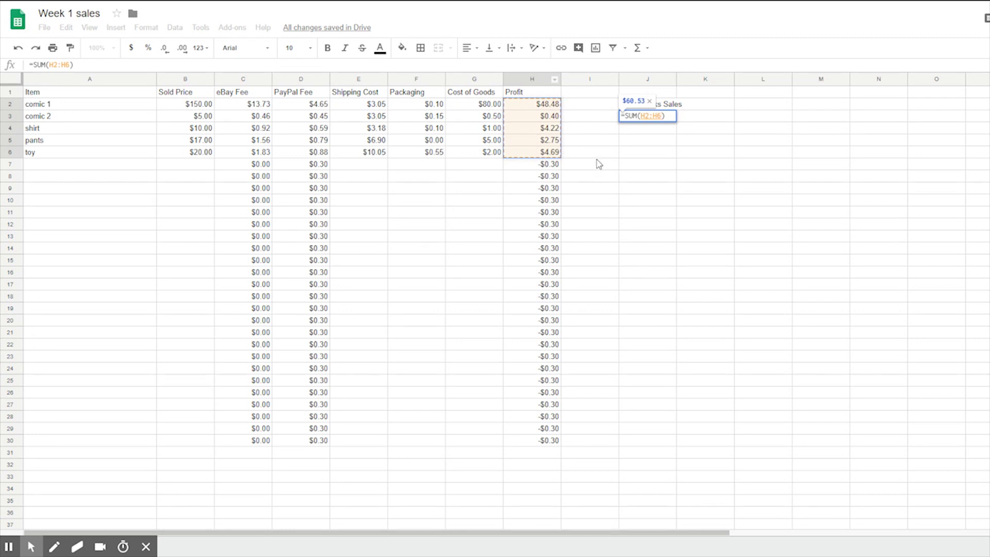
{"action": "key", "text": "Return"}
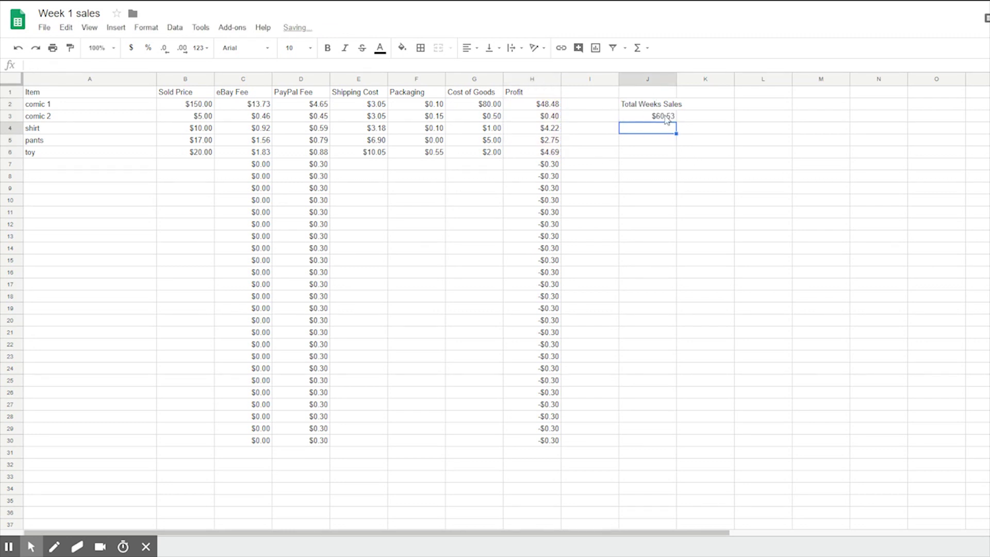